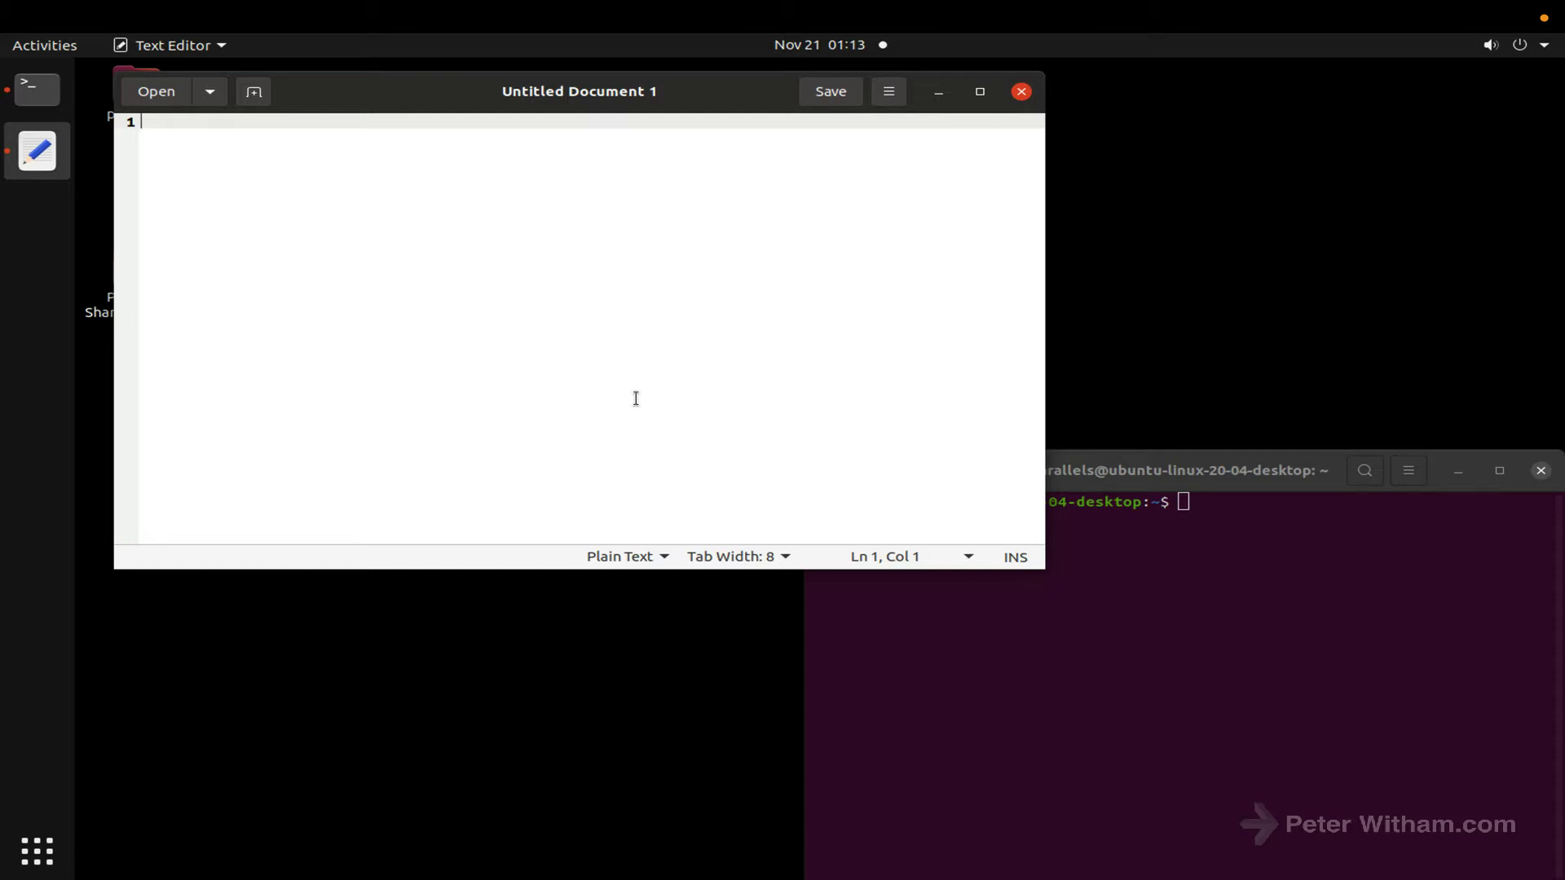
# Step: Type 'Hello To You' in the Text Editor, select it and copy it
pyautogui.press('super')
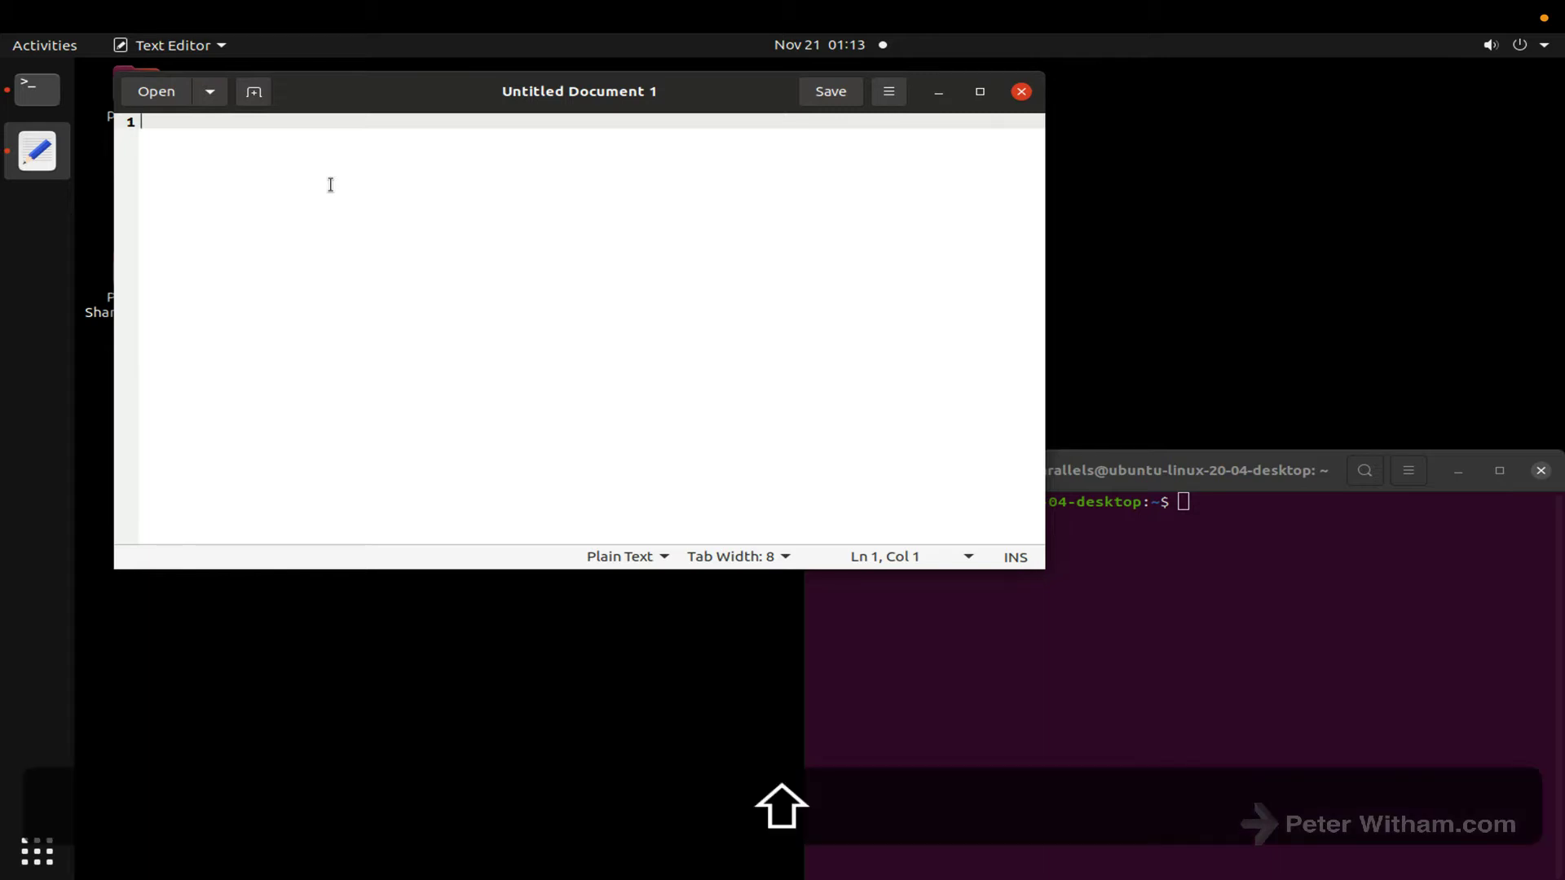
pyautogui.write('Hello To You')
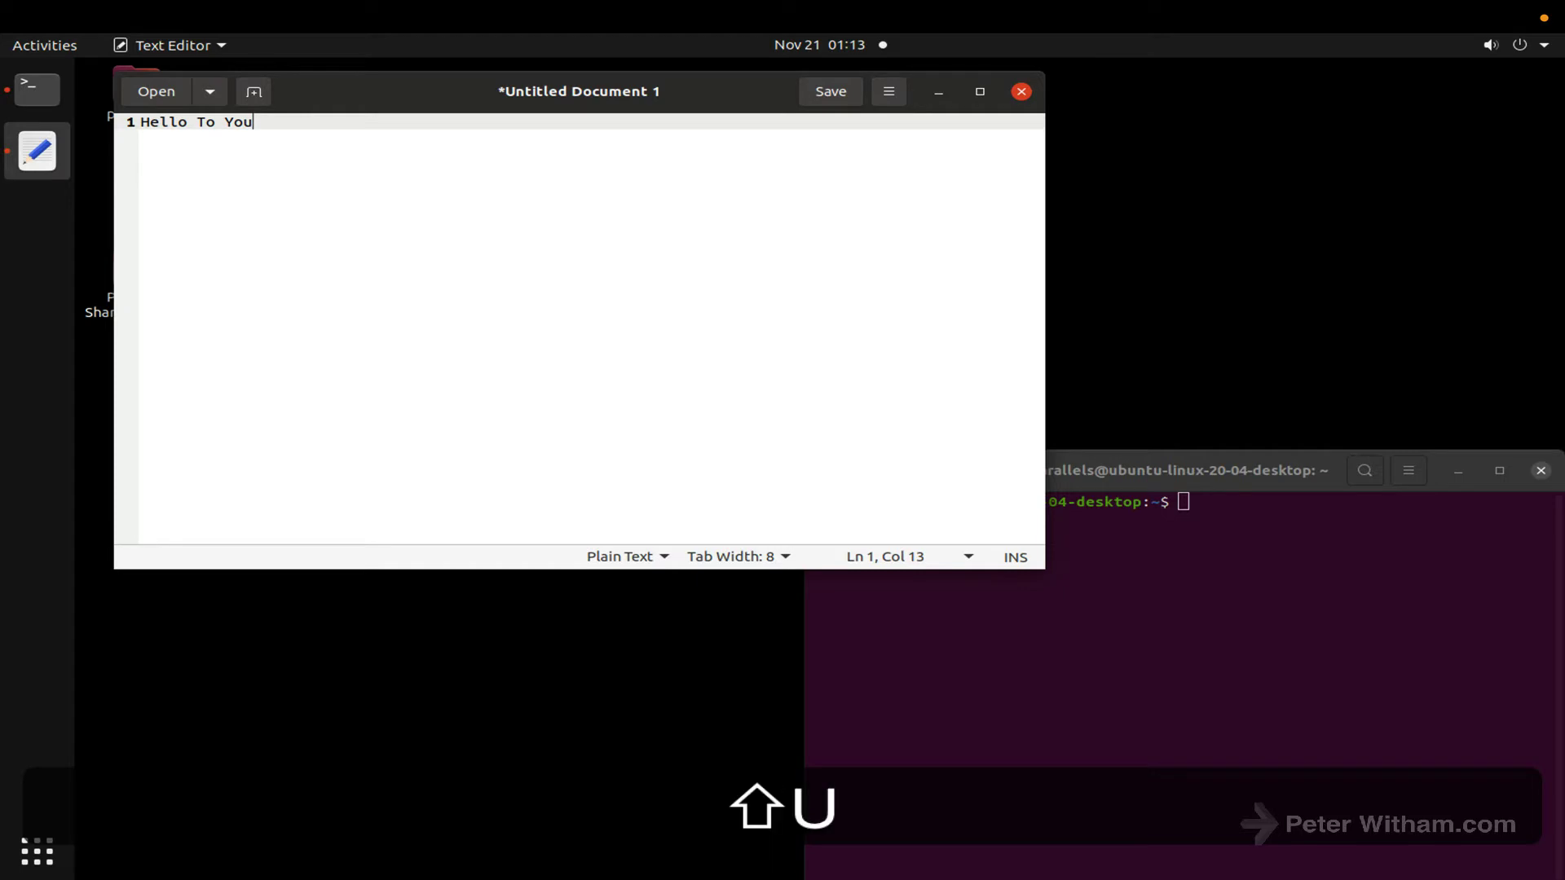
pyautogui.hotkey('shift', 'Left')
pyautogui.hotkey('shift', 'Left')
pyautogui.hotkey('shift', 'Left')
pyautogui.hotkey('shift', 'Left')
pyautogui.hotkey('shift', 'Left')
pyautogui.hotkey('shift', 'Left')
pyautogui.hotkey('shift', 'Left')
pyautogui.hotkey('shift', 'Left')
pyautogui.hotkey('shift', 'Left')
pyautogui.hotkey('shift', 'Left')
pyautogui.hotkey('shift', 'Left')
pyautogui.hotkey('shift', 'Left')
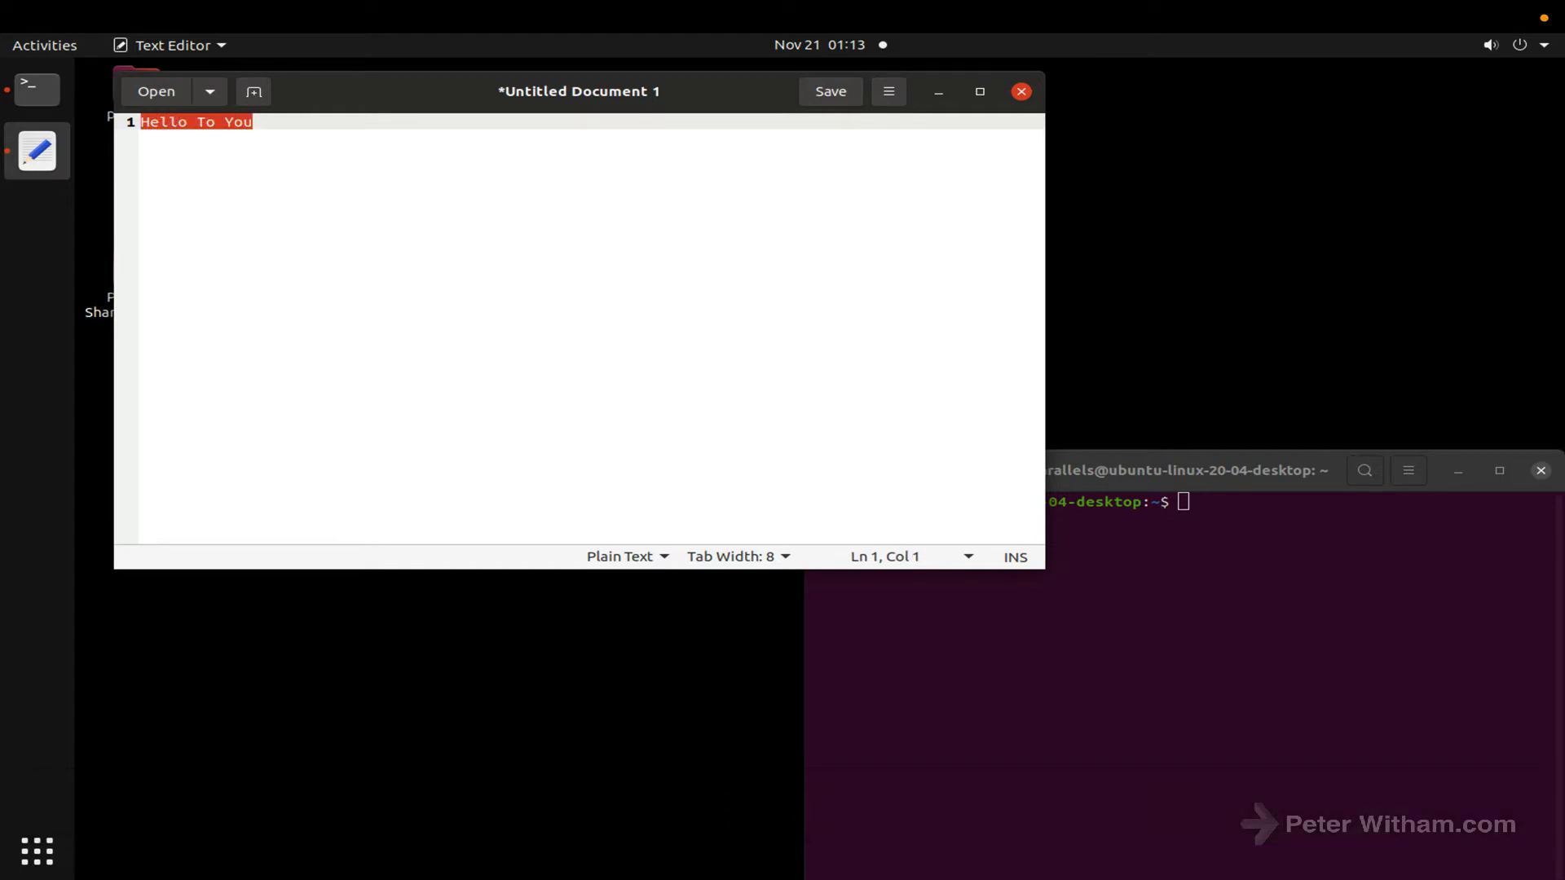
pyautogui.hotkey('ctrl', 'c')
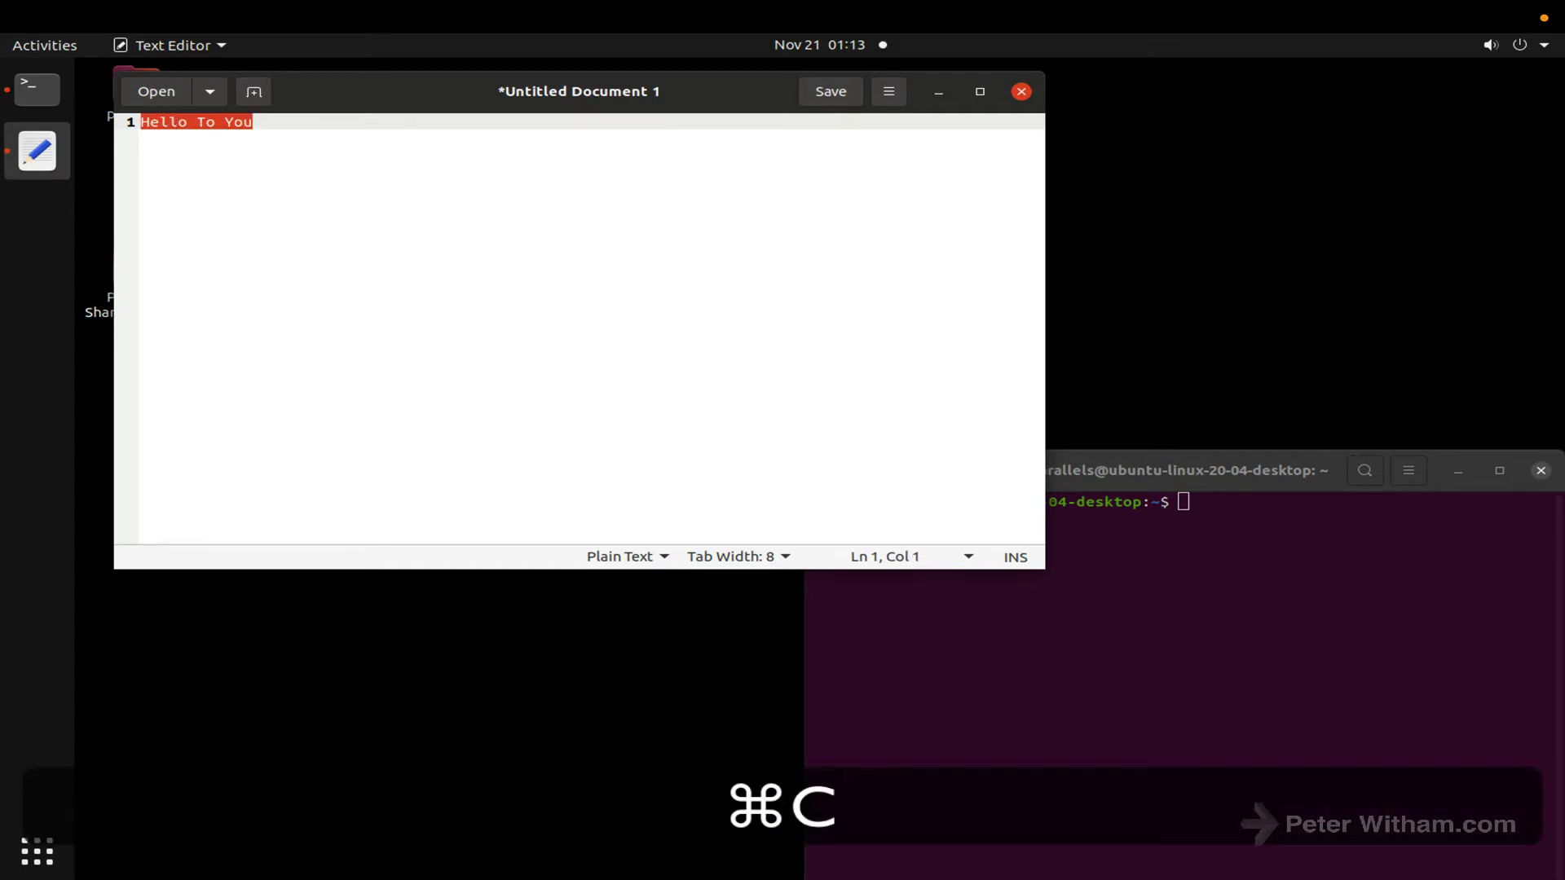
# Step: Paste 'Hello To You' onto a second line and start an empty third line
pyautogui.press('Right')
pyautogui.press('Return')
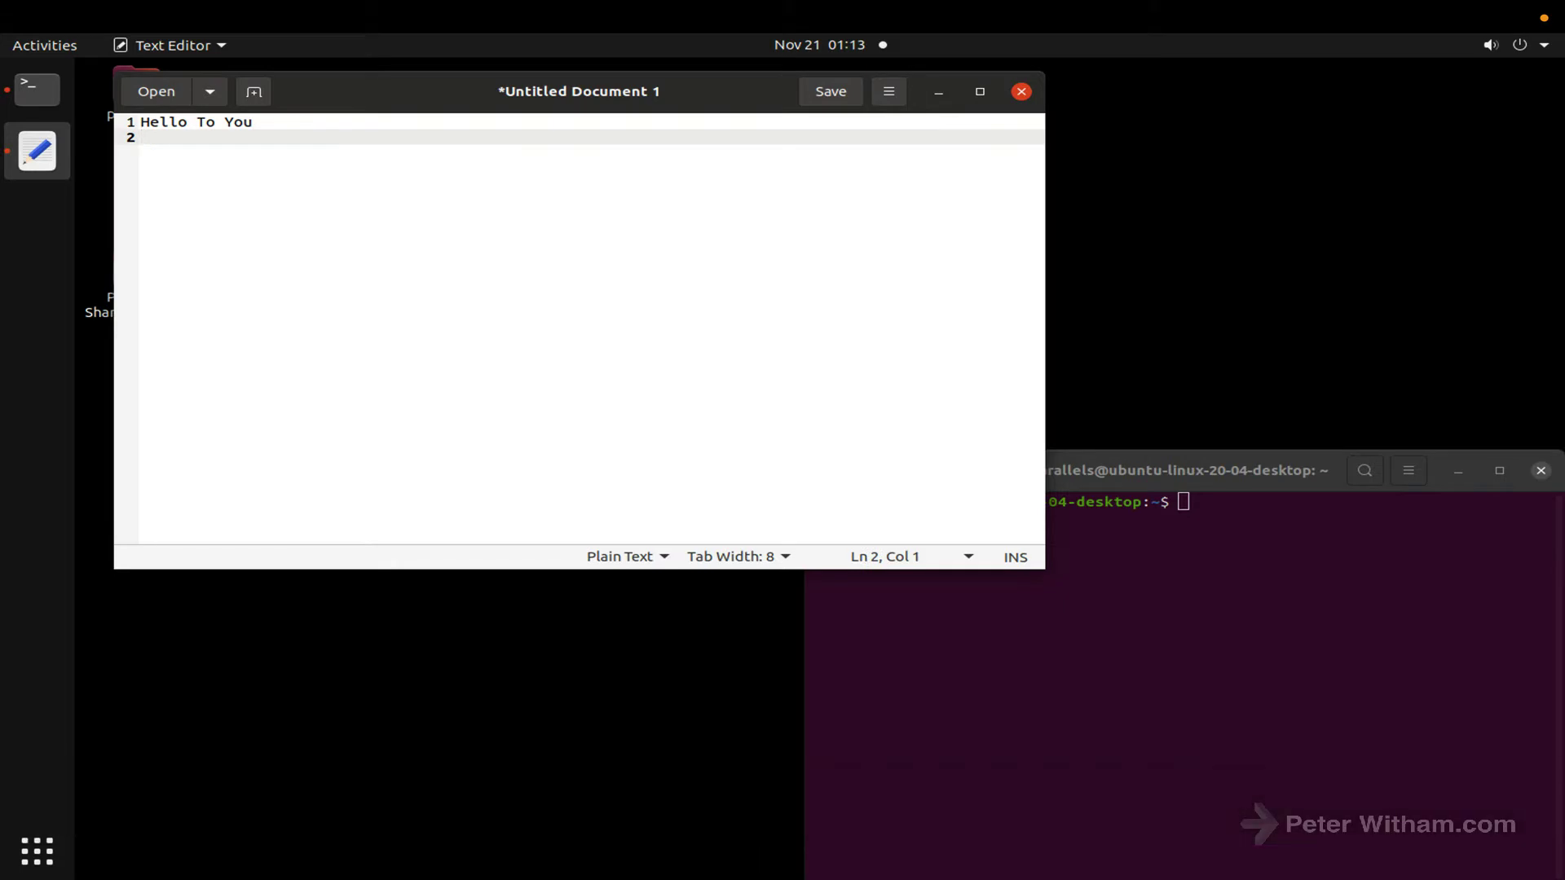
pyautogui.hotkey('ctrl', 'v')
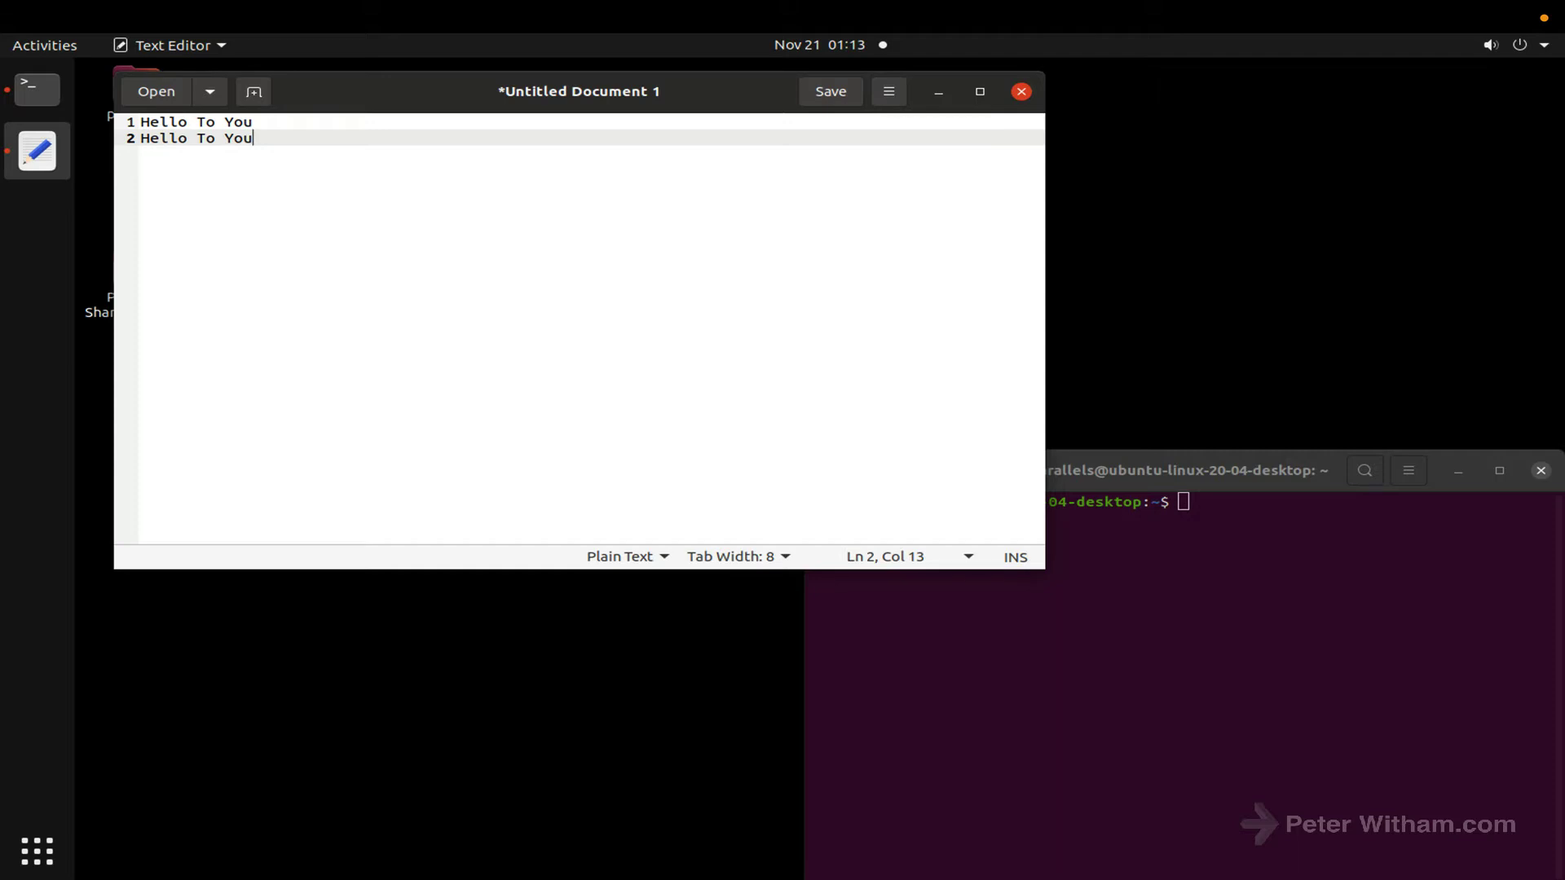
pyautogui.hotkey('shift', 'Return')
pyautogui.press('shift')
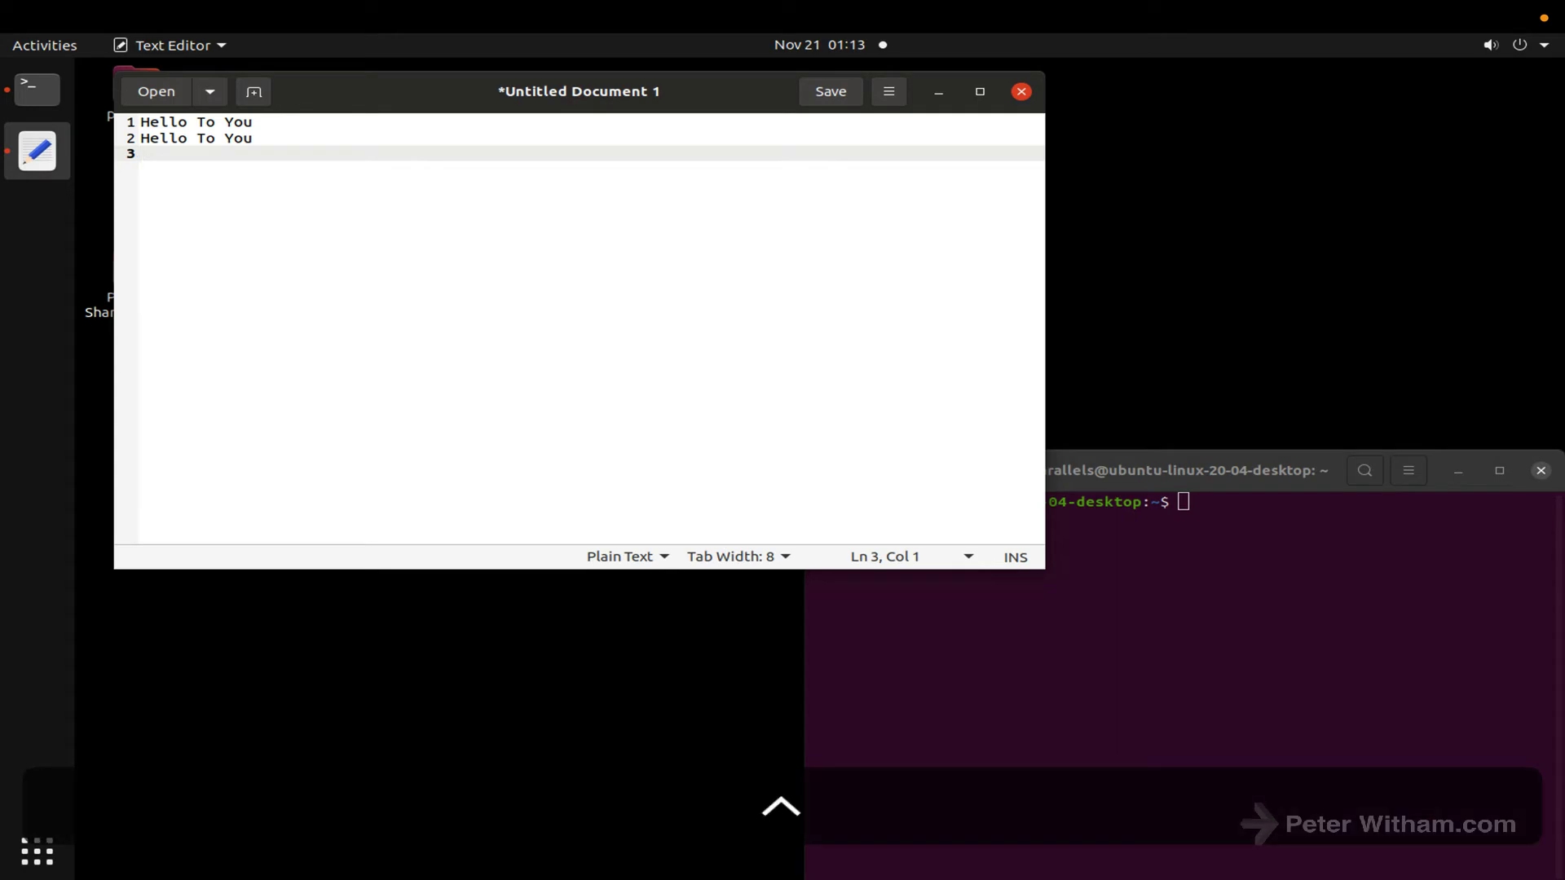
pyautogui.hotkey('ctrl', 'c')
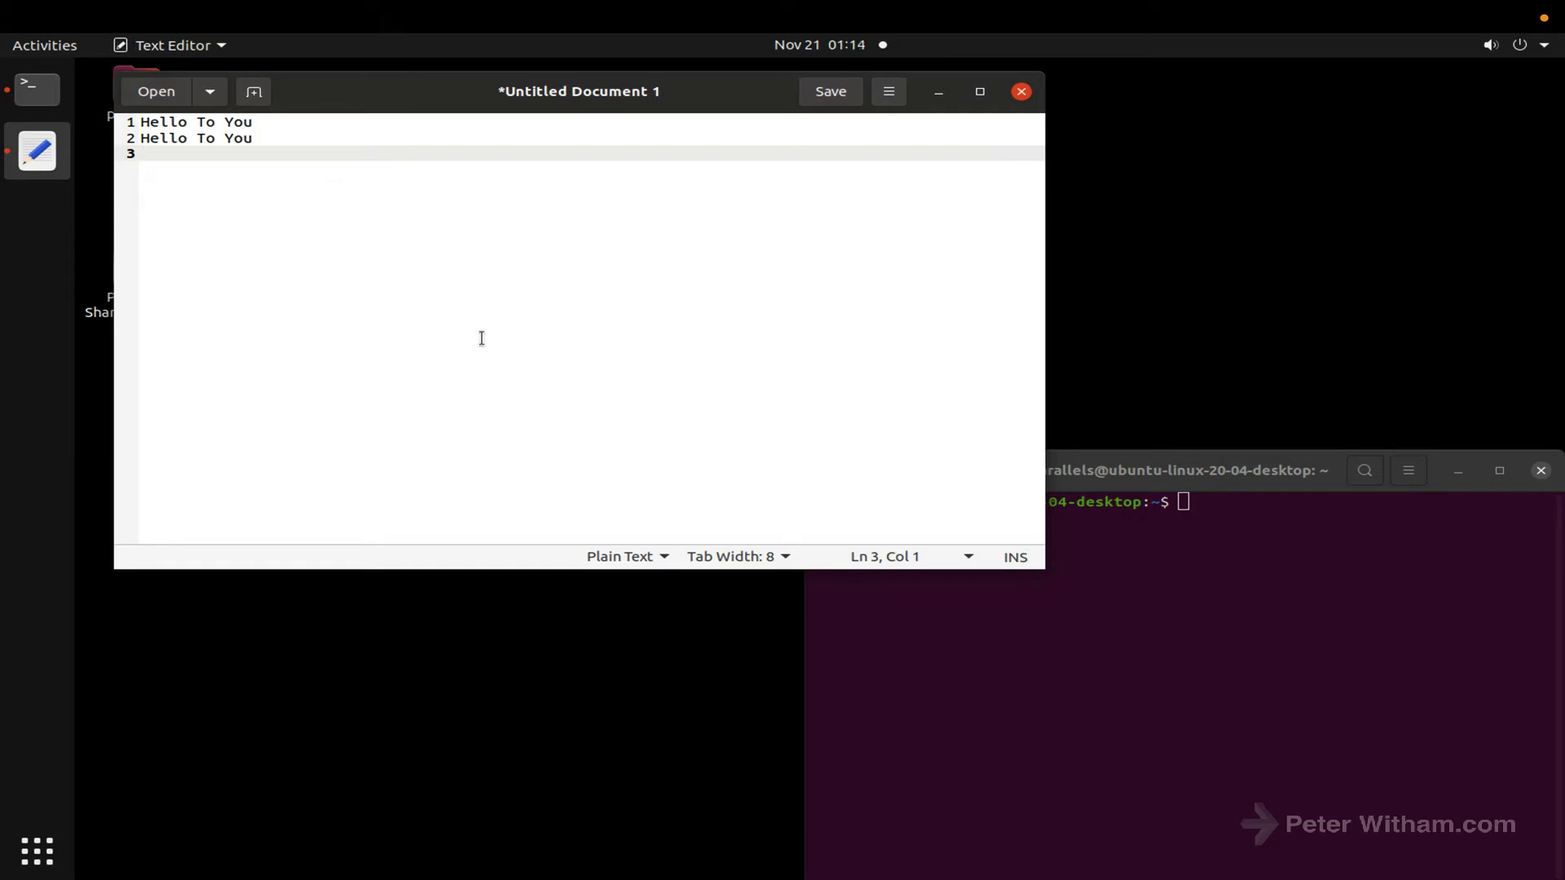
# Step: Open Parallels Preferences on Shortcuts via Devices > Keyboard > Customize
pyautogui.moveTo(332, 11)
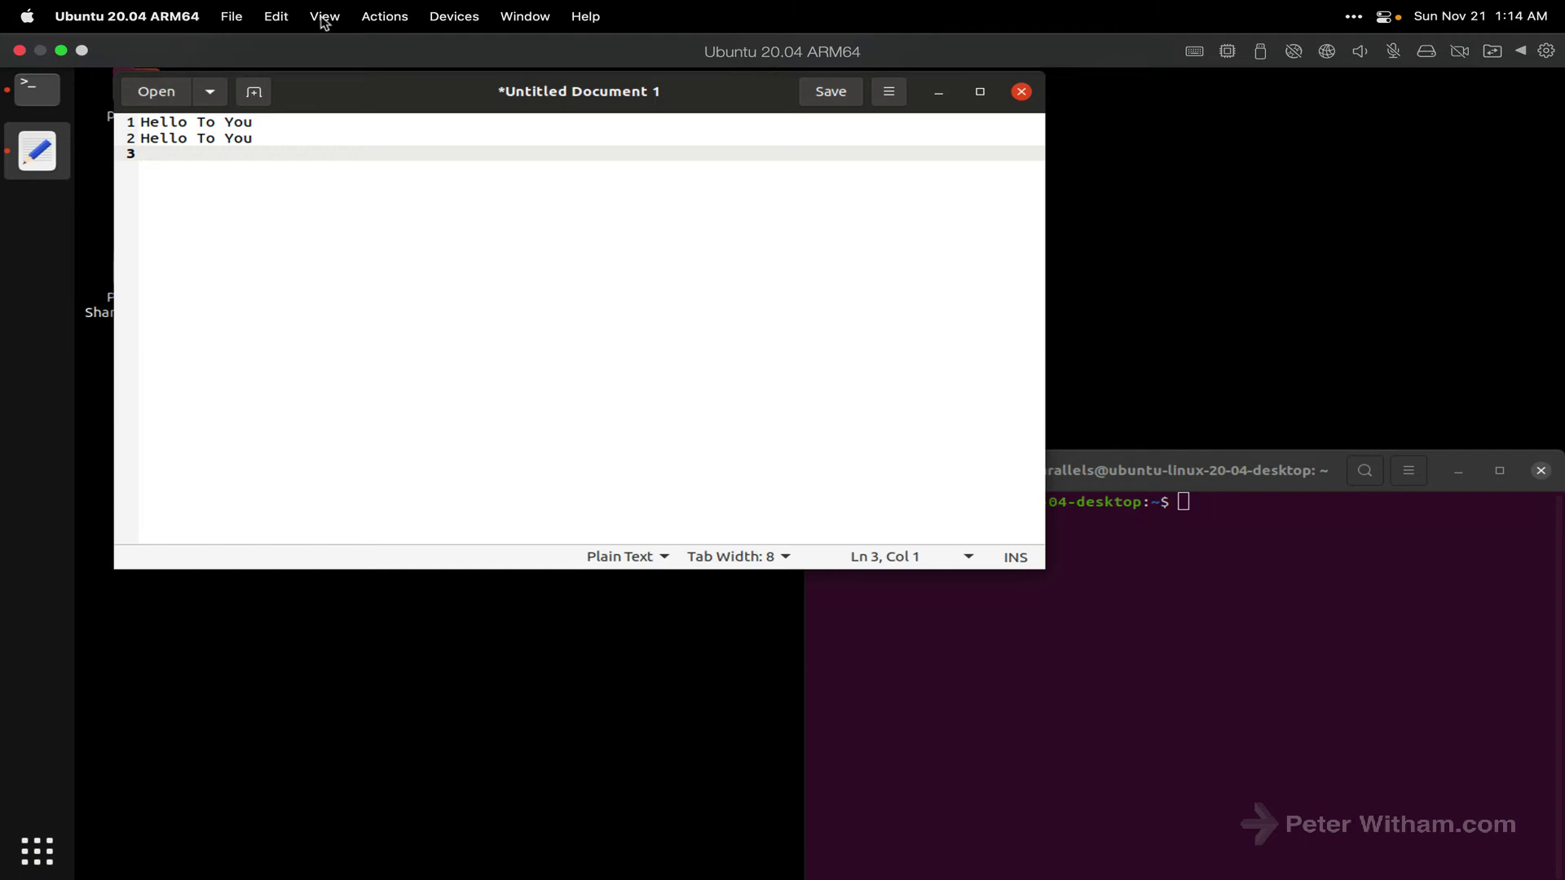
pyautogui.click(445, 20)
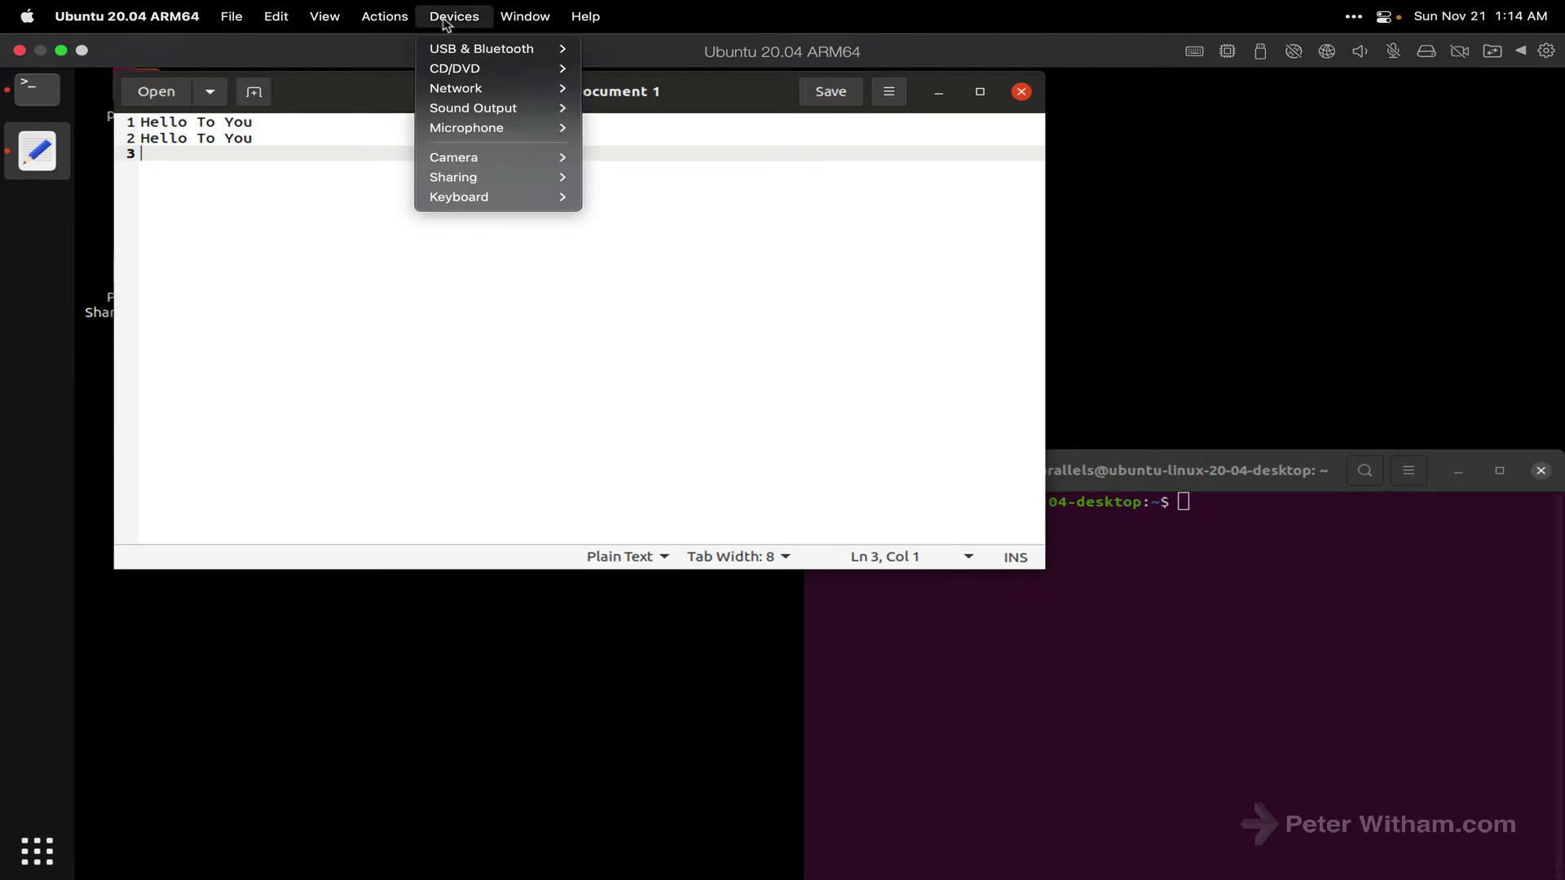
pyautogui.moveTo(487, 201)
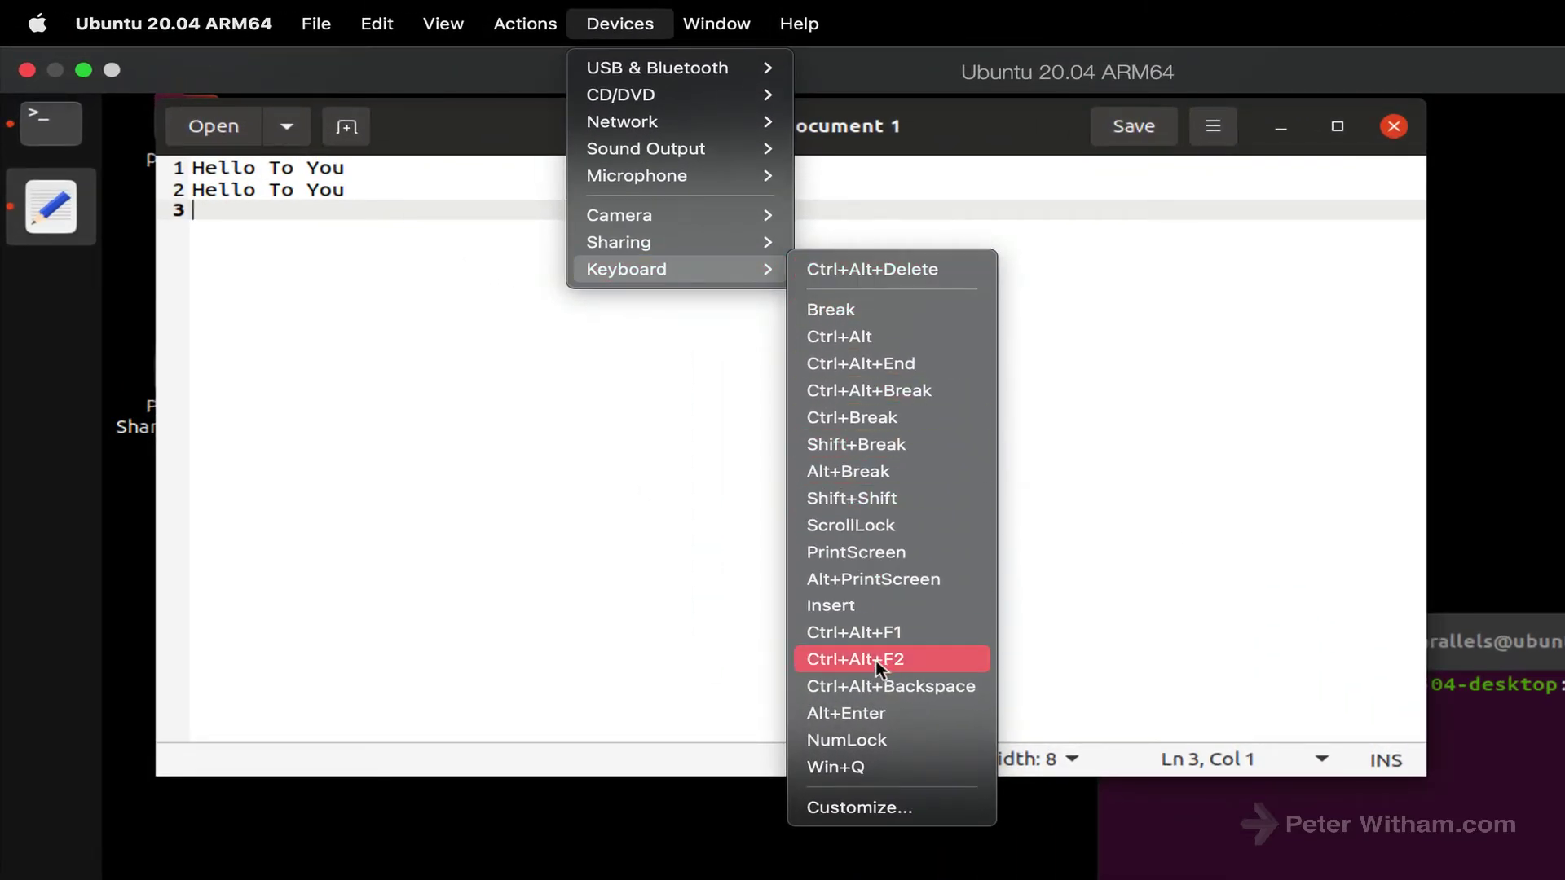
pyautogui.click(879, 809)
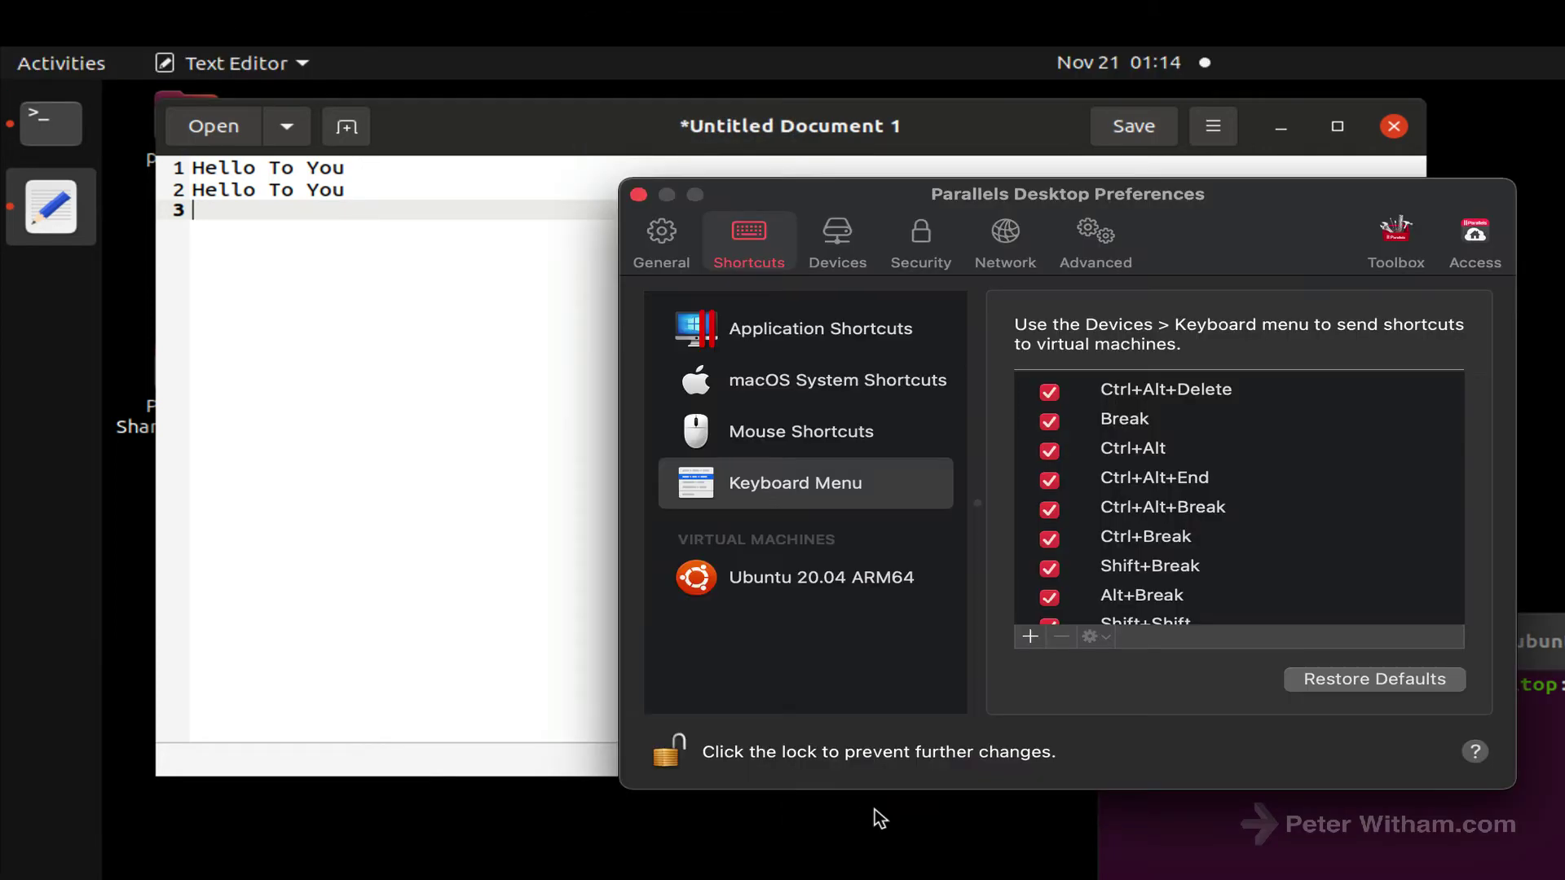
# Step: Show shortcuts for the Ubuntu 20.04 ARM64 machine and keep its Linux profile
pyautogui.click(811, 580)
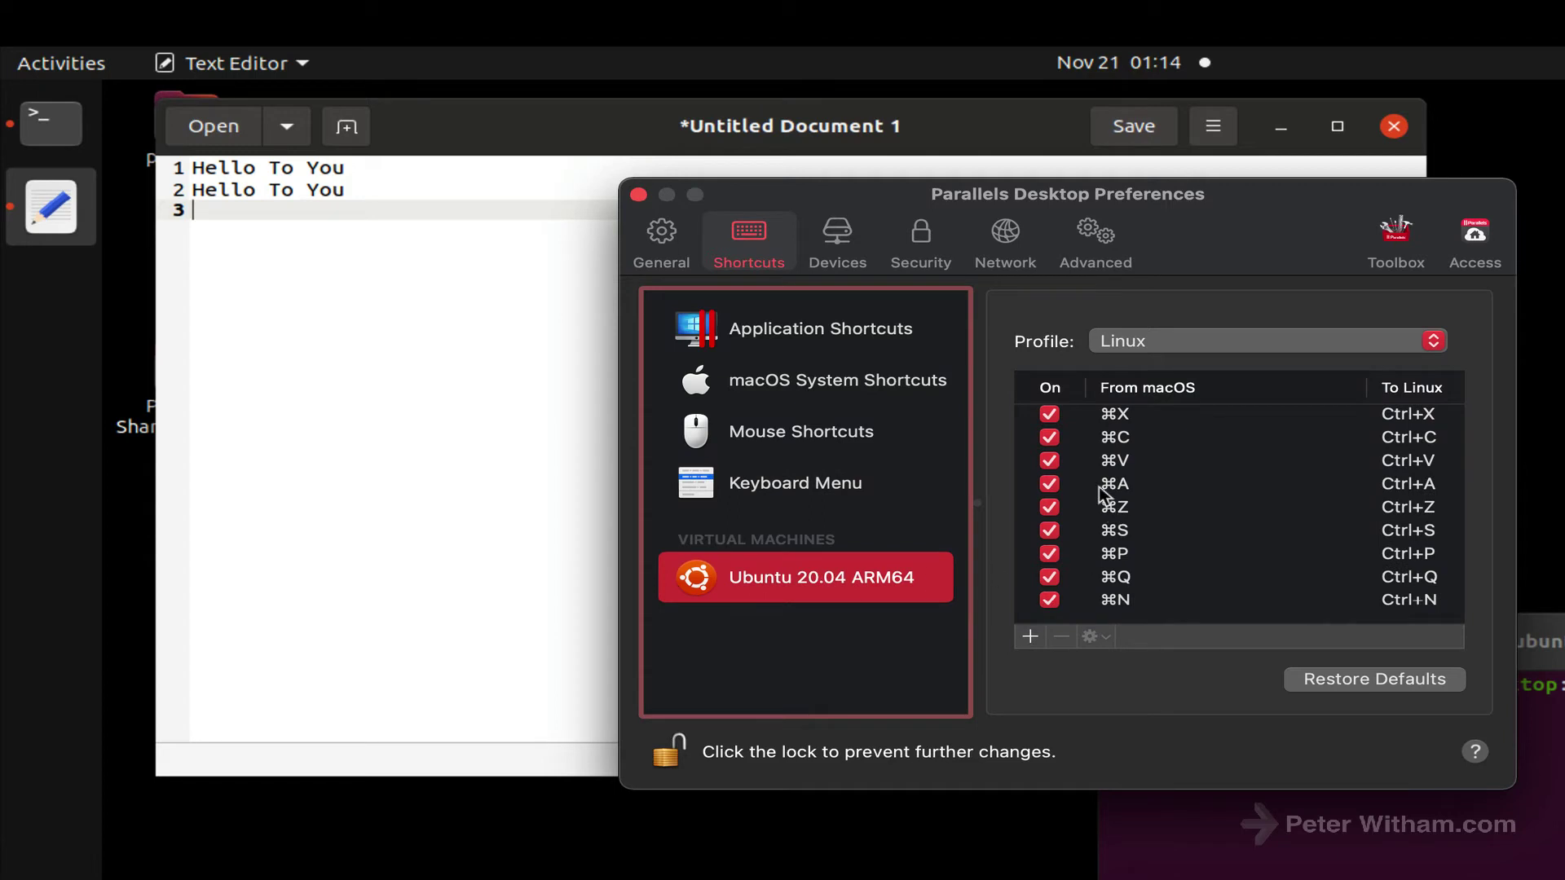
pyautogui.click(1117, 350)
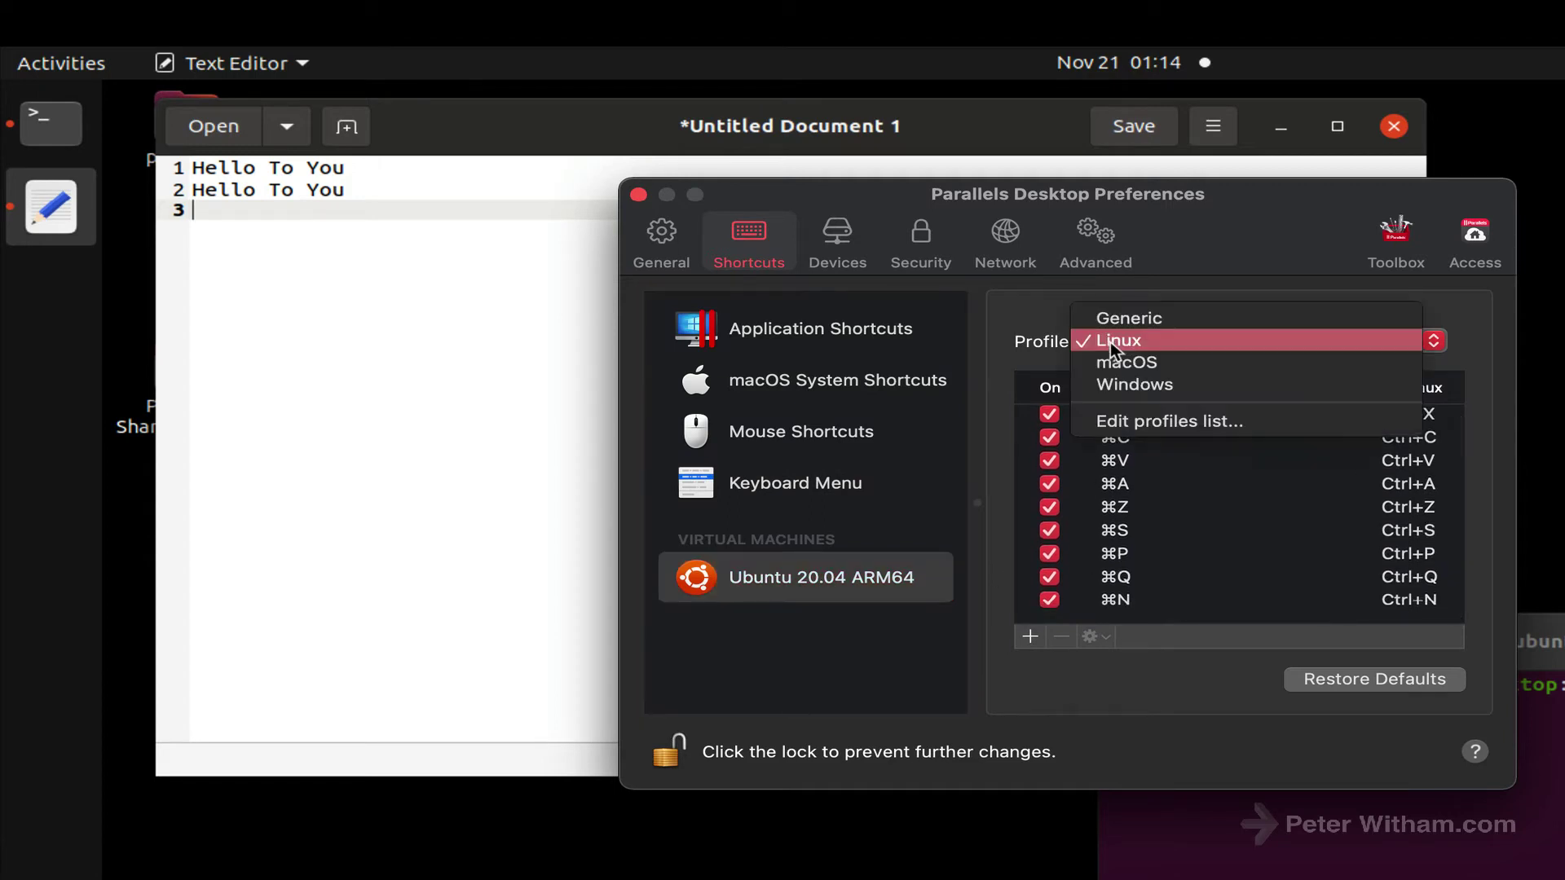
pyautogui.click(1050, 341)
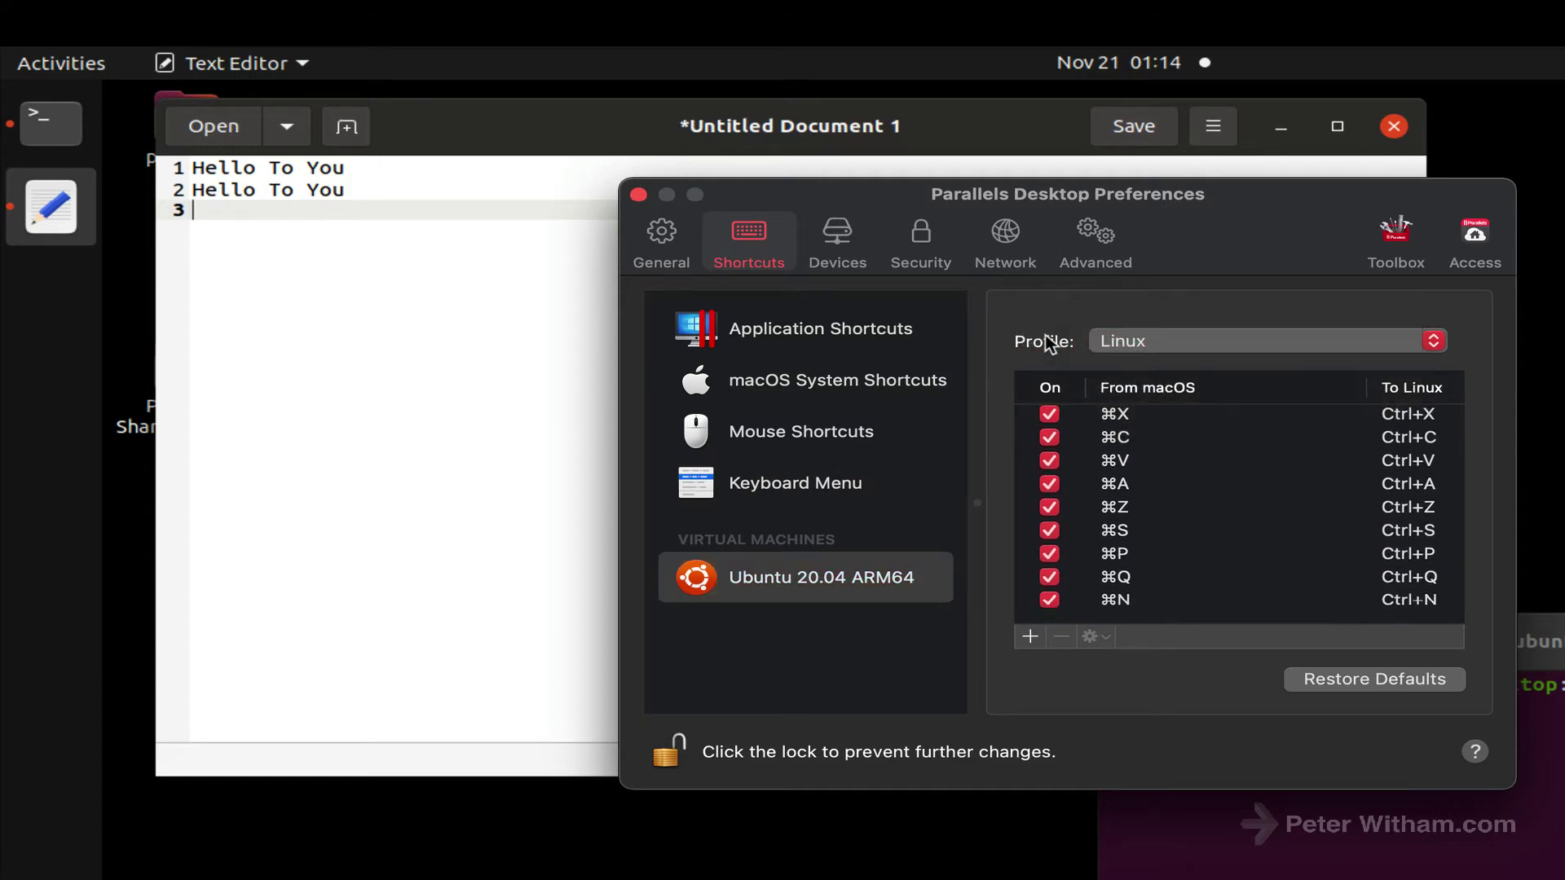
# Step: Confirm the ⌘C to Ctrl+C mapping, then close Parallels Preferences
pyautogui.click(1404, 442)
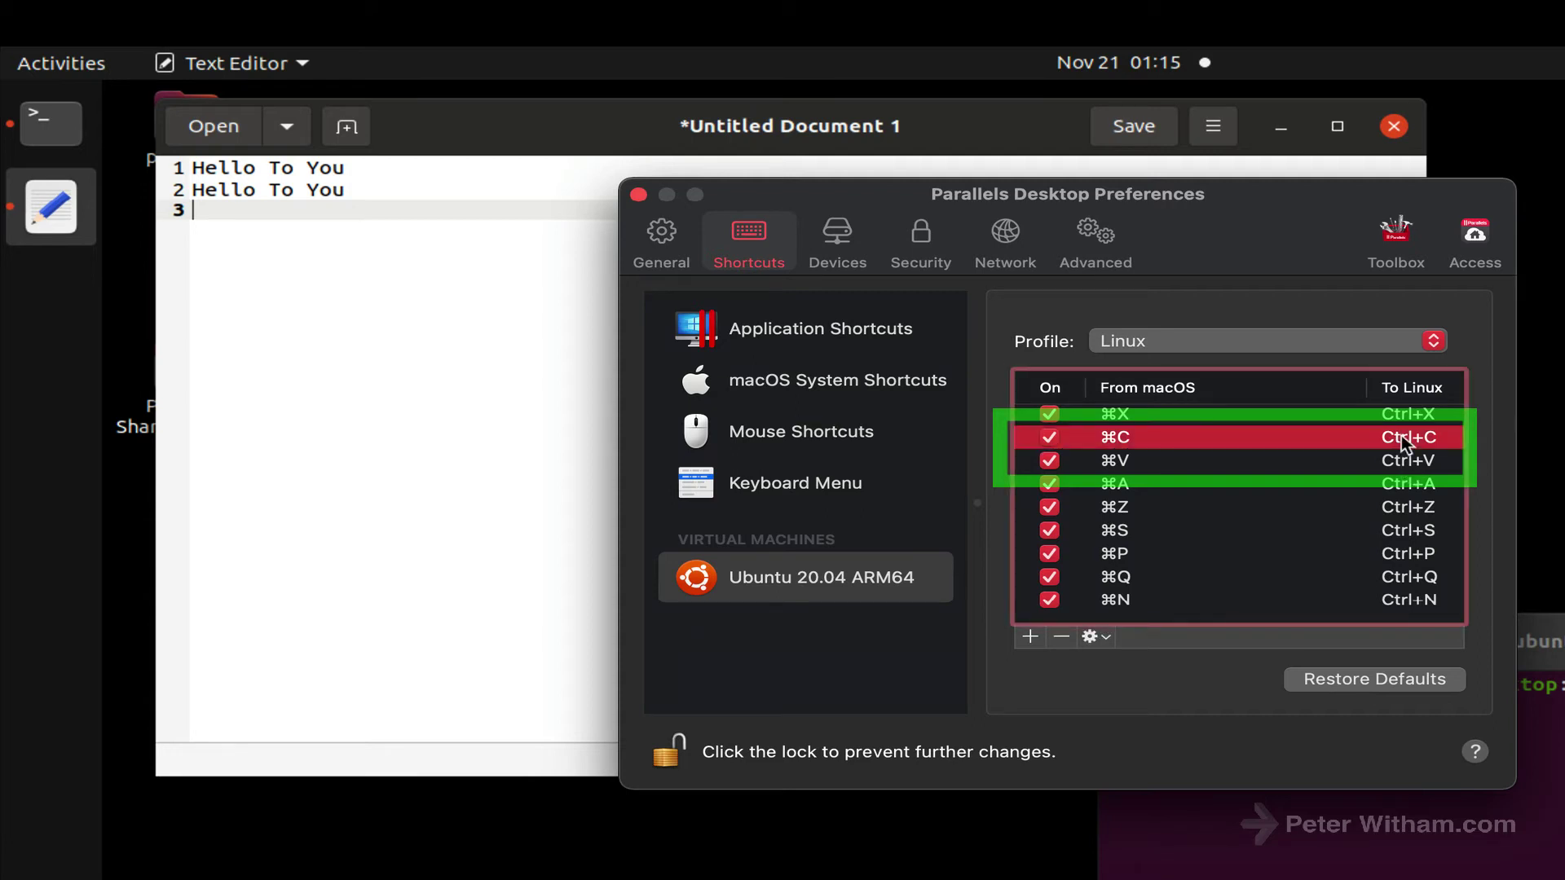
pyautogui.doubleClick(1403, 443)
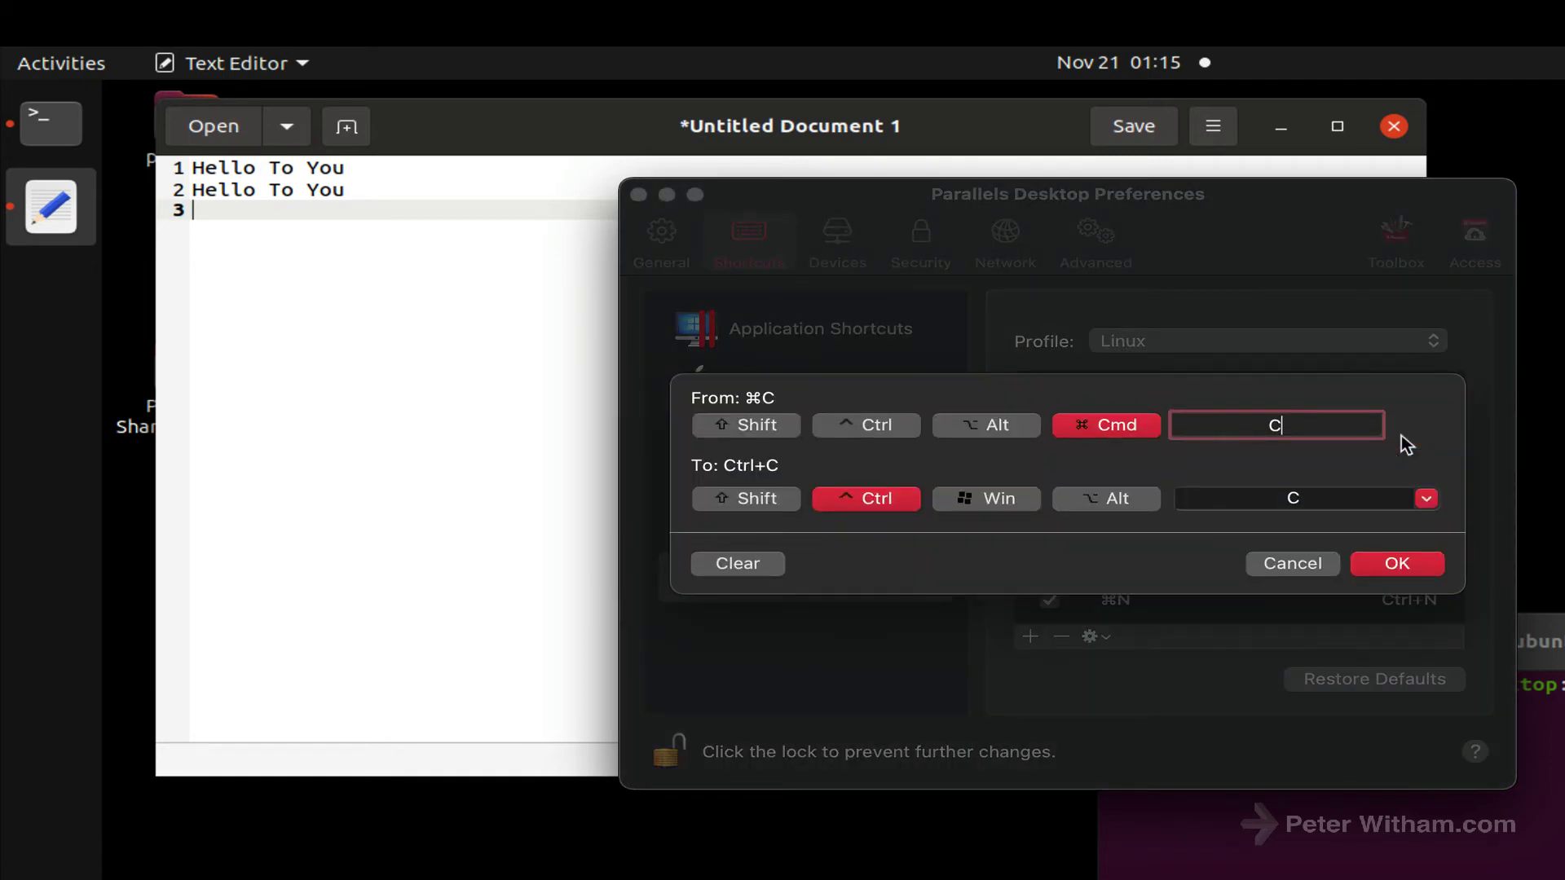
pyautogui.click(1302, 565)
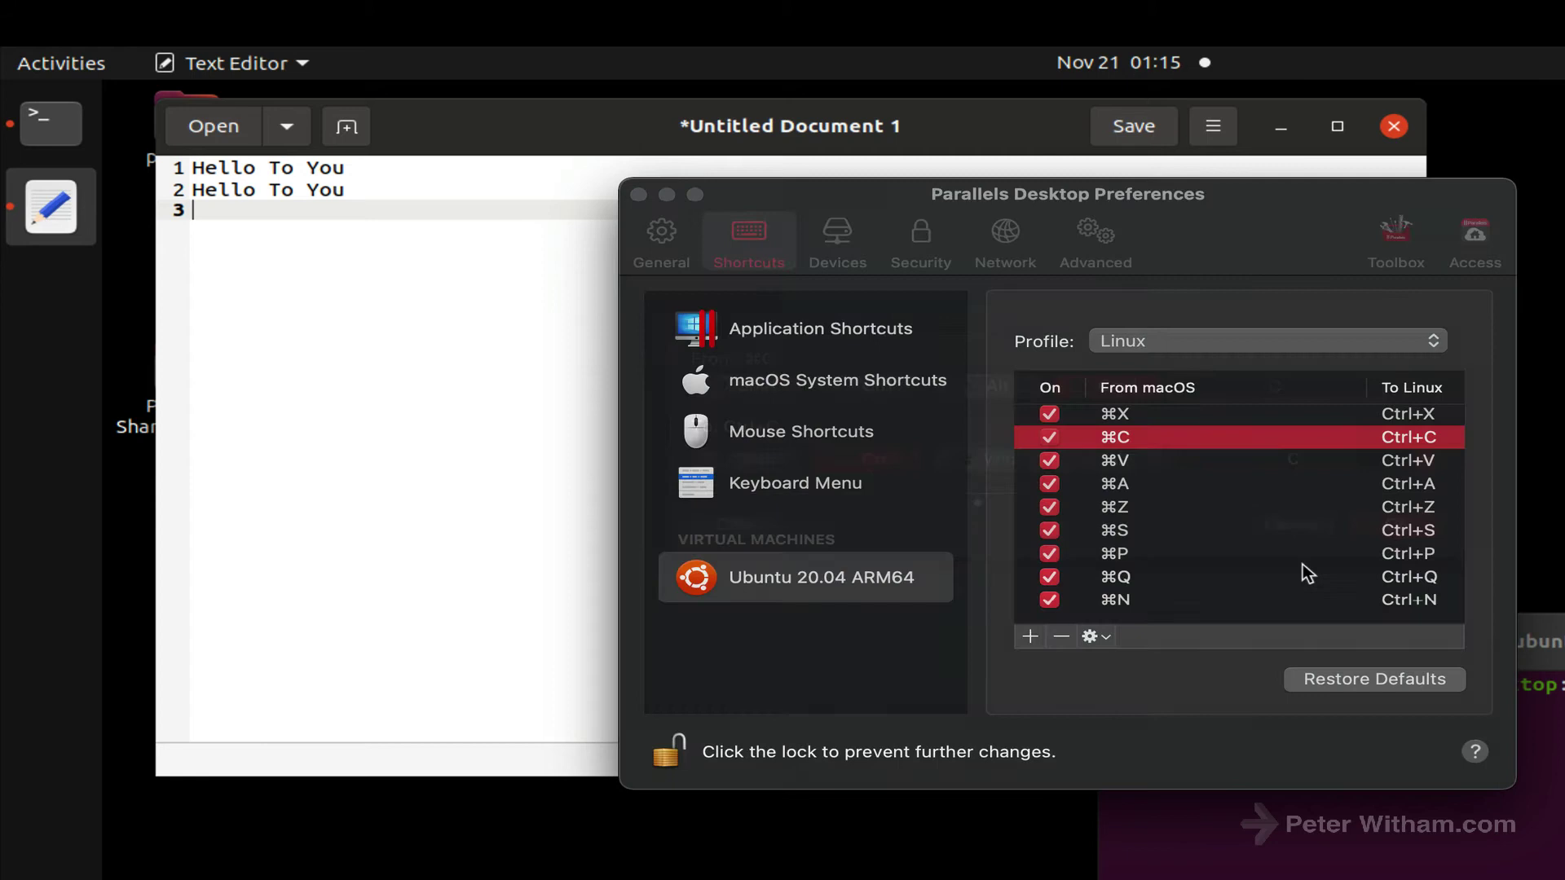
pyautogui.click(638, 197)
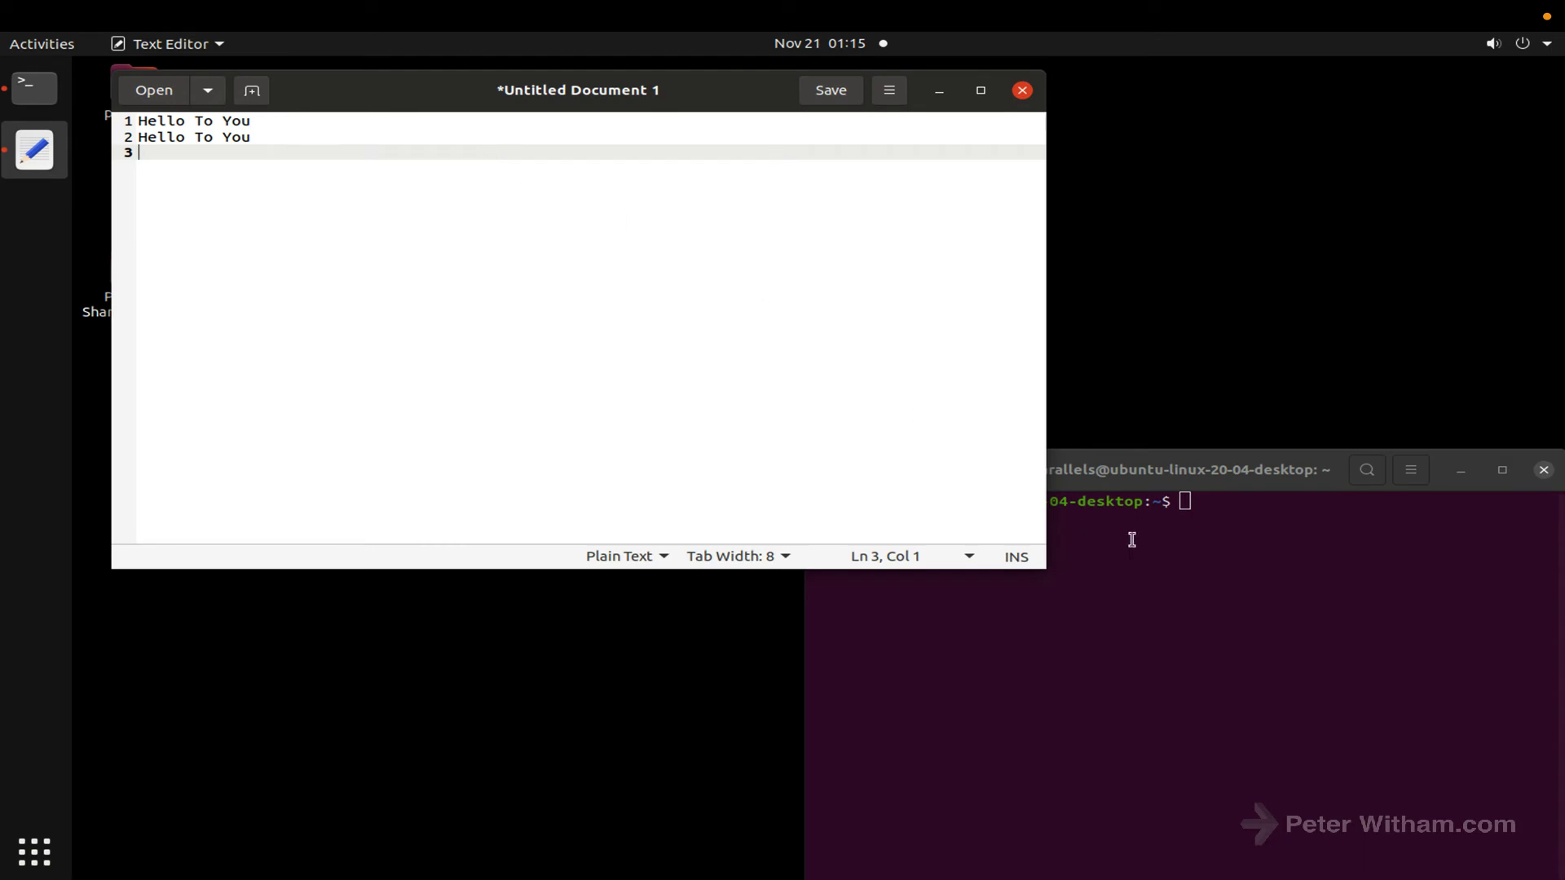
# Step: Paste 'Hello To You' at the terminal prompt with Shift+Ctrl+V, removing a stray V
pyautogui.click(1141, 542)
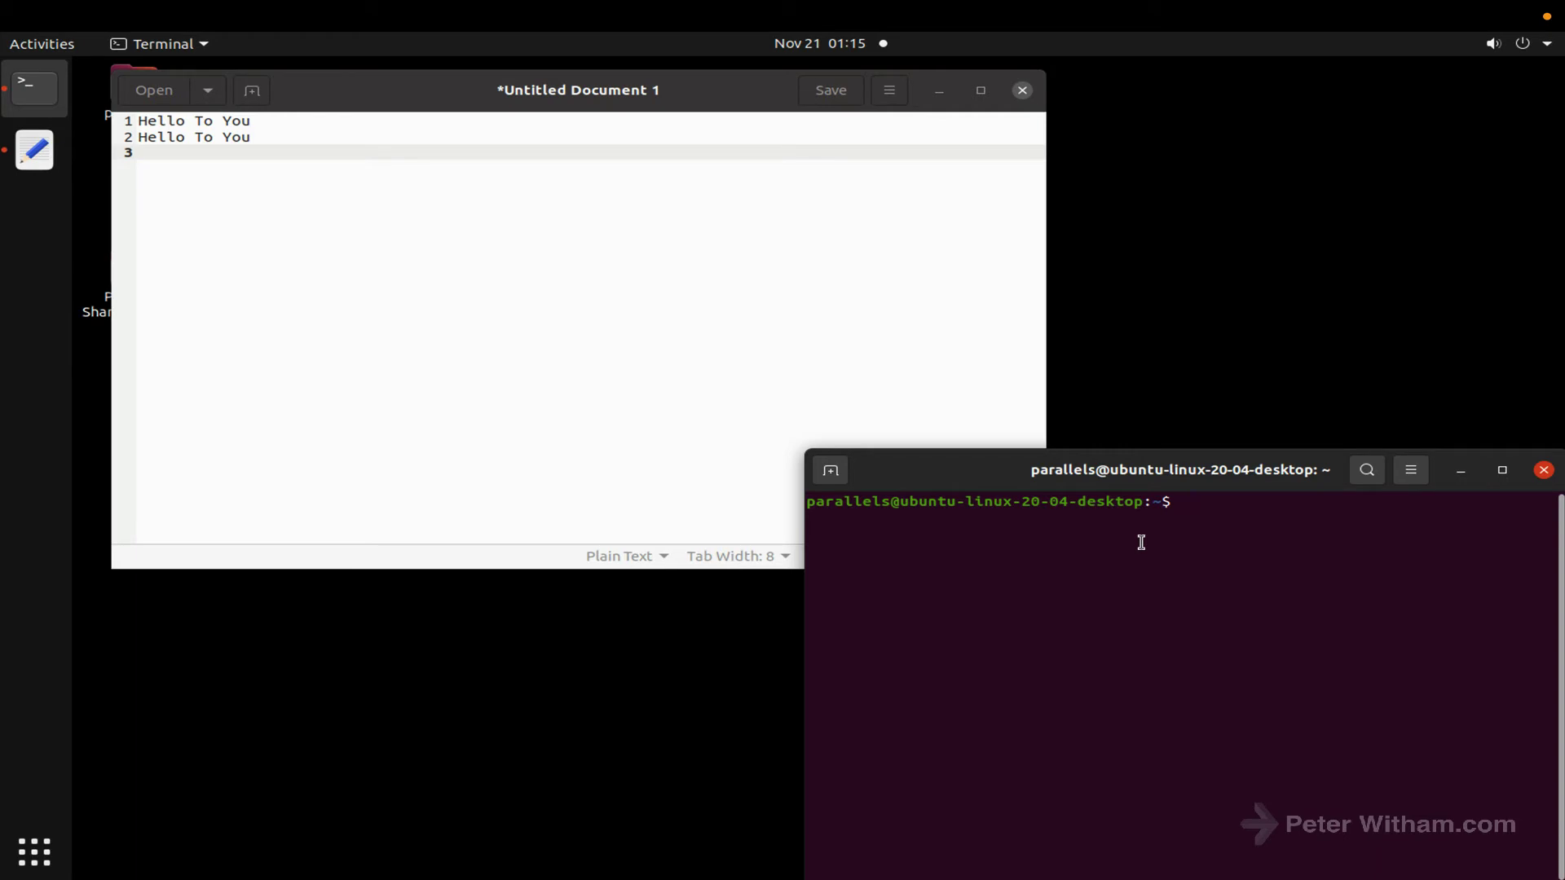
pyautogui.press('shift')
pyautogui.press('shift+super+v')
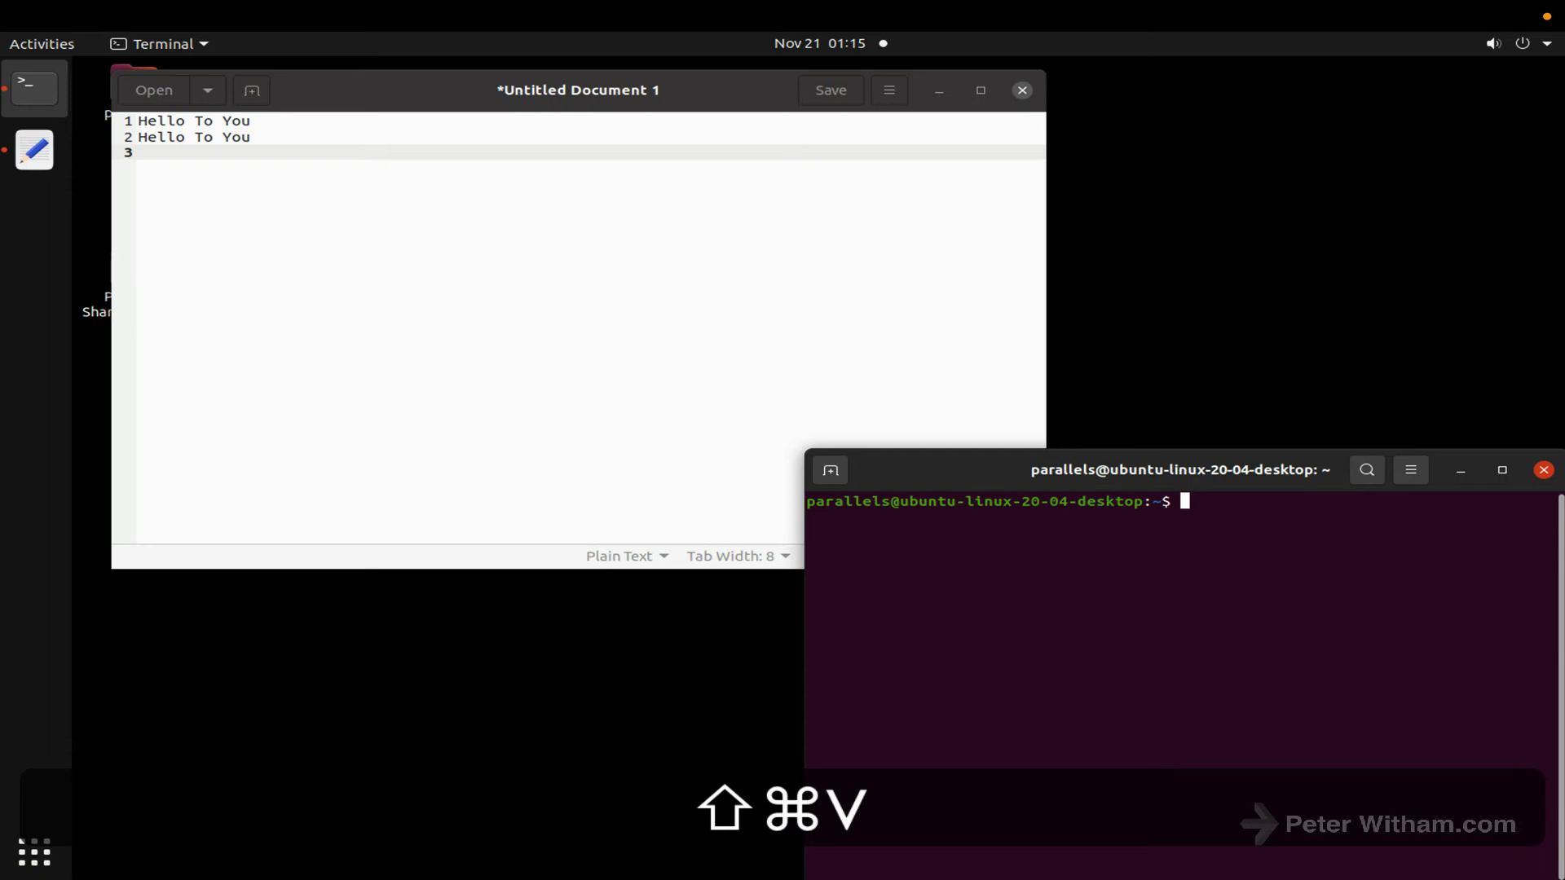
pyautogui.press('shift+super+BackSpace')
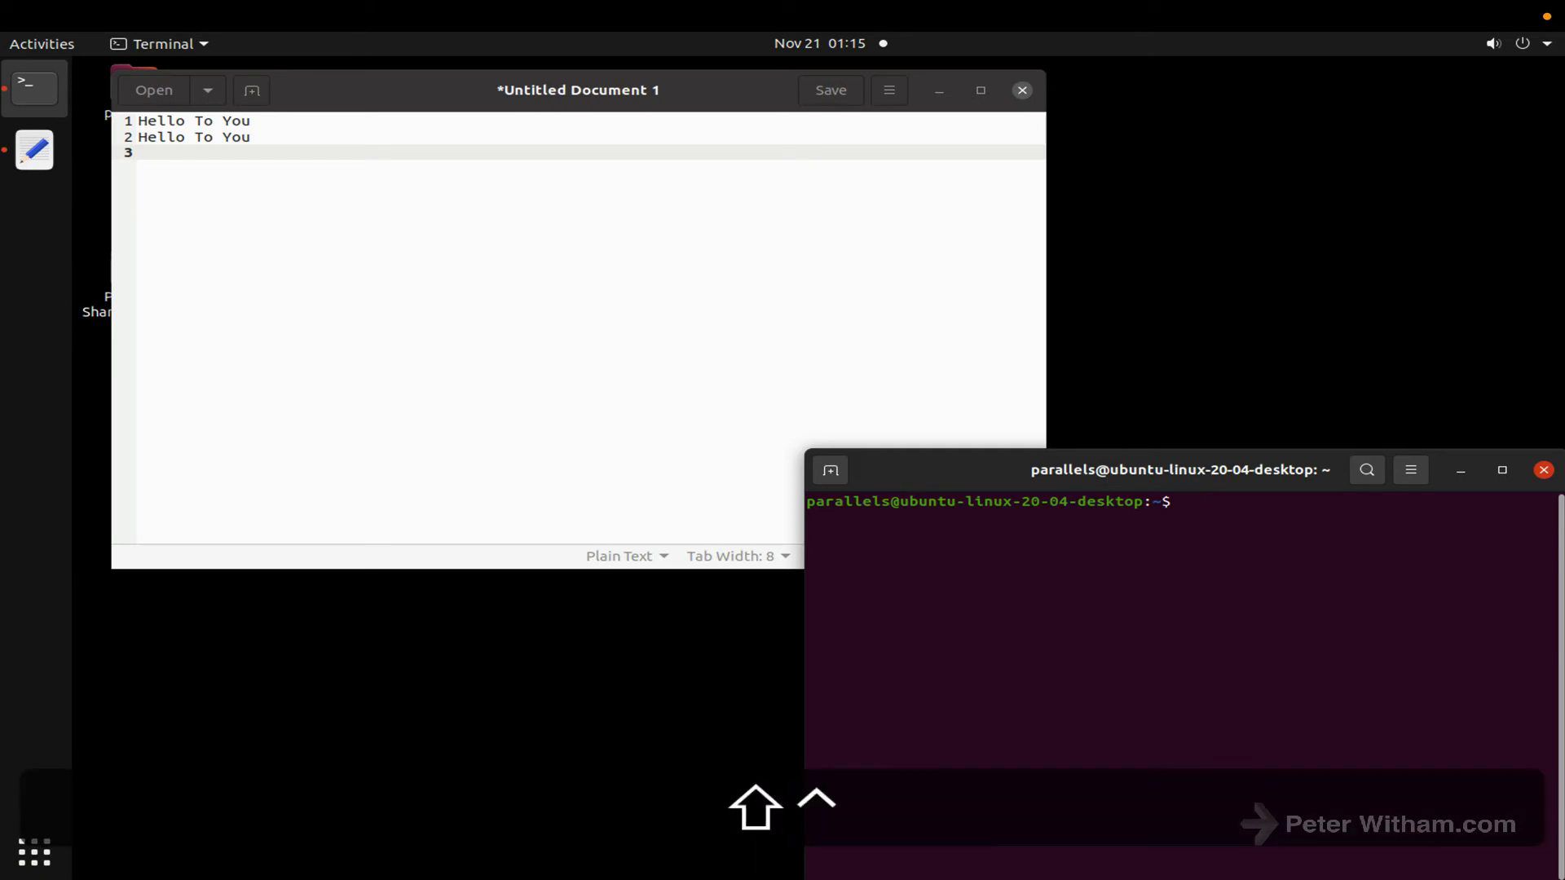
pyautogui.write('Hello To You')
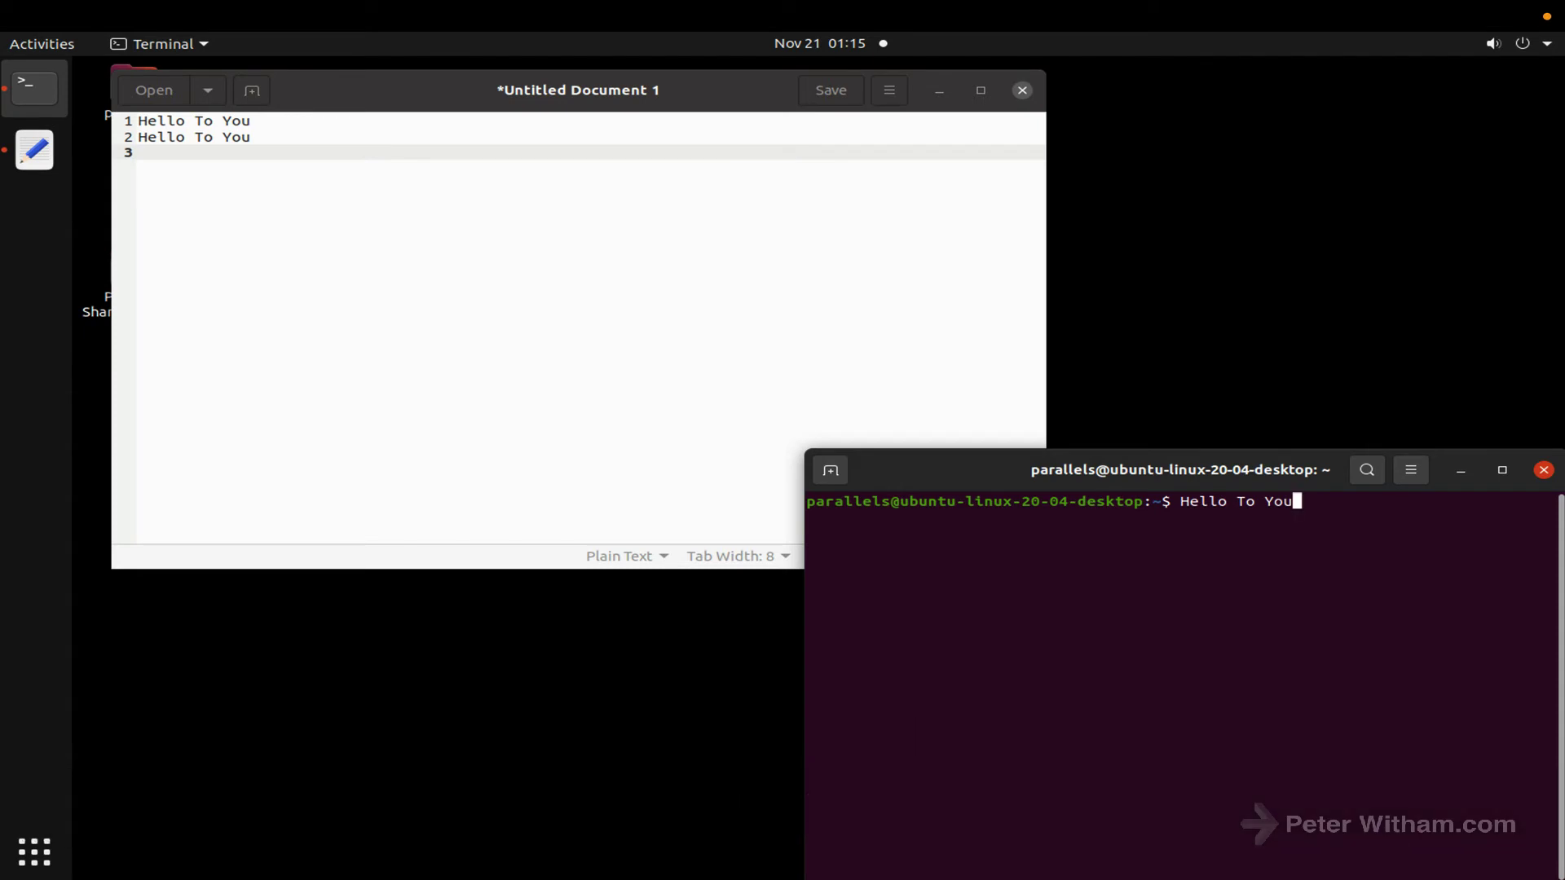
# Step: Show Terminal Preferences' Shortcuts page: Copy is Shift+Ctrl+C, Paste is Shift+Ctrl+V
pyautogui.click(199, 44)
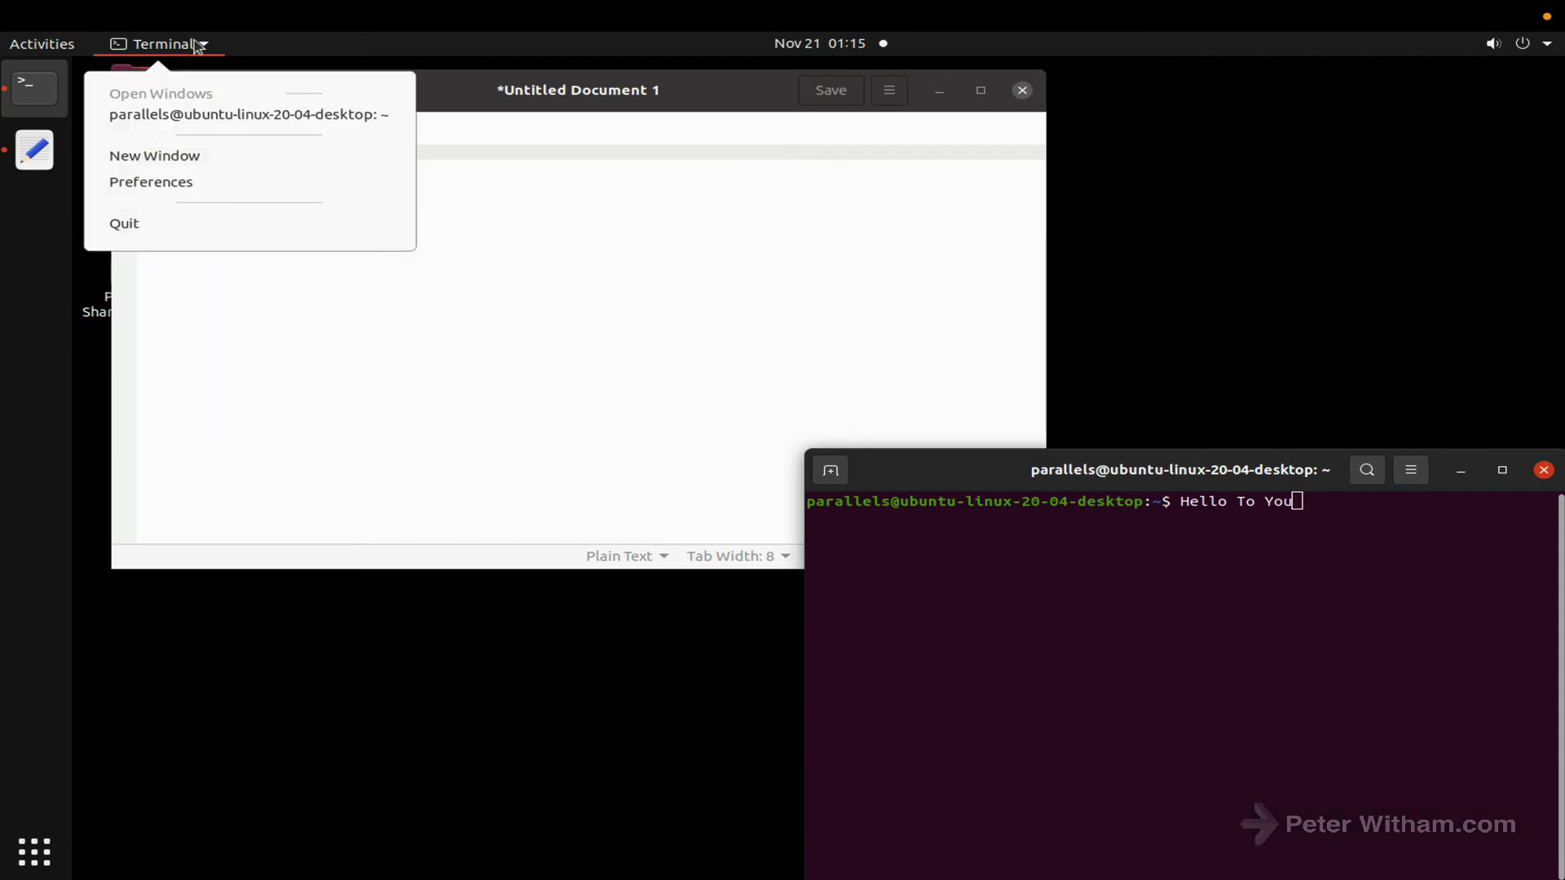
pyautogui.click(197, 178)
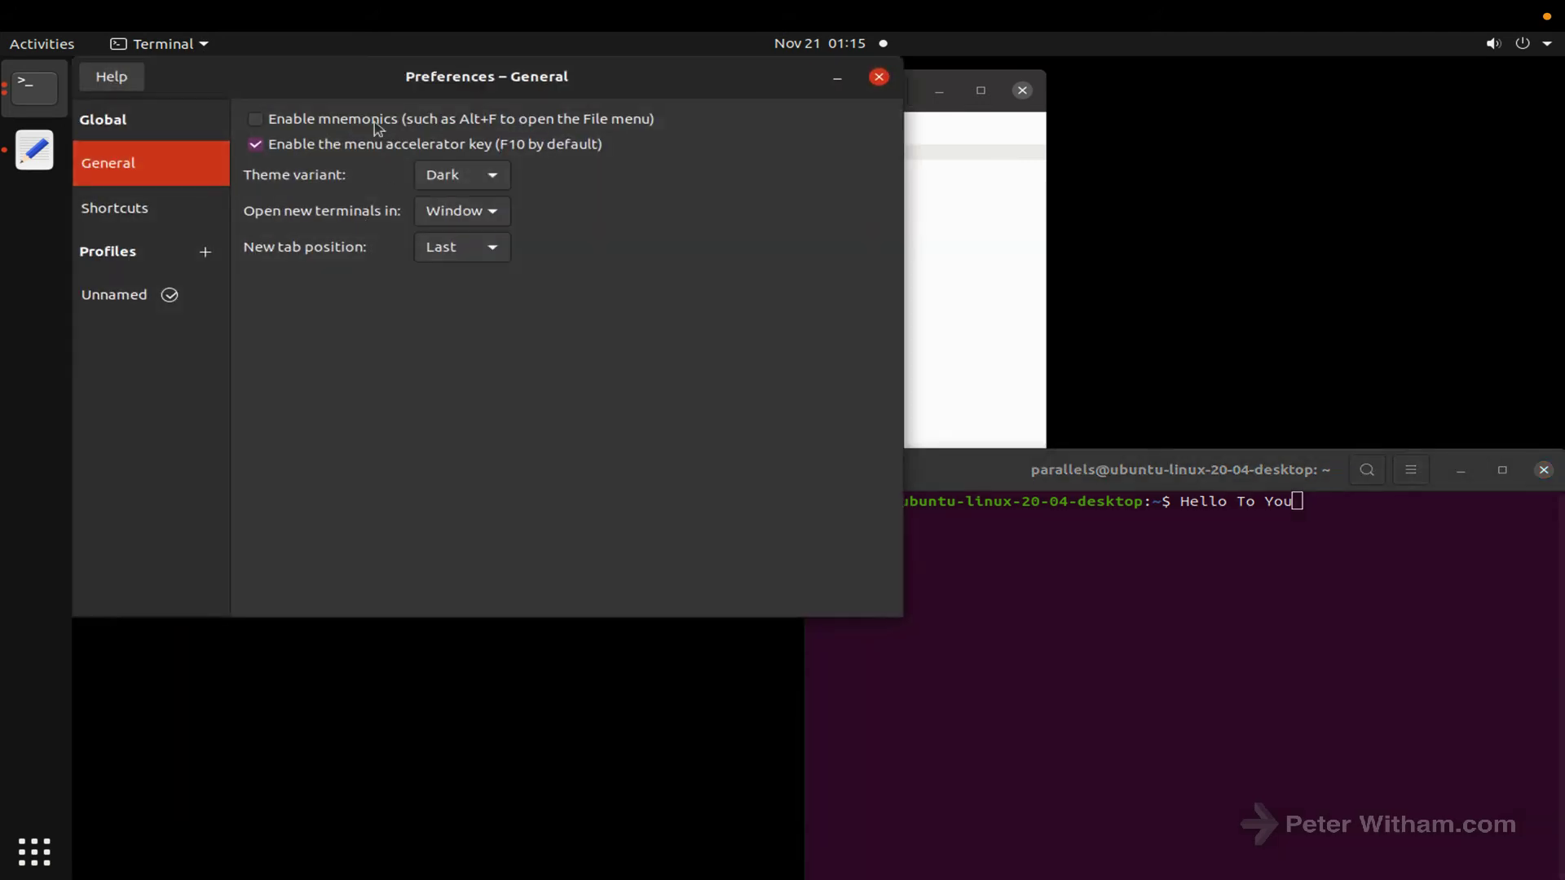
pyautogui.moveTo(336, 84); pyautogui.dragTo(513, 160)
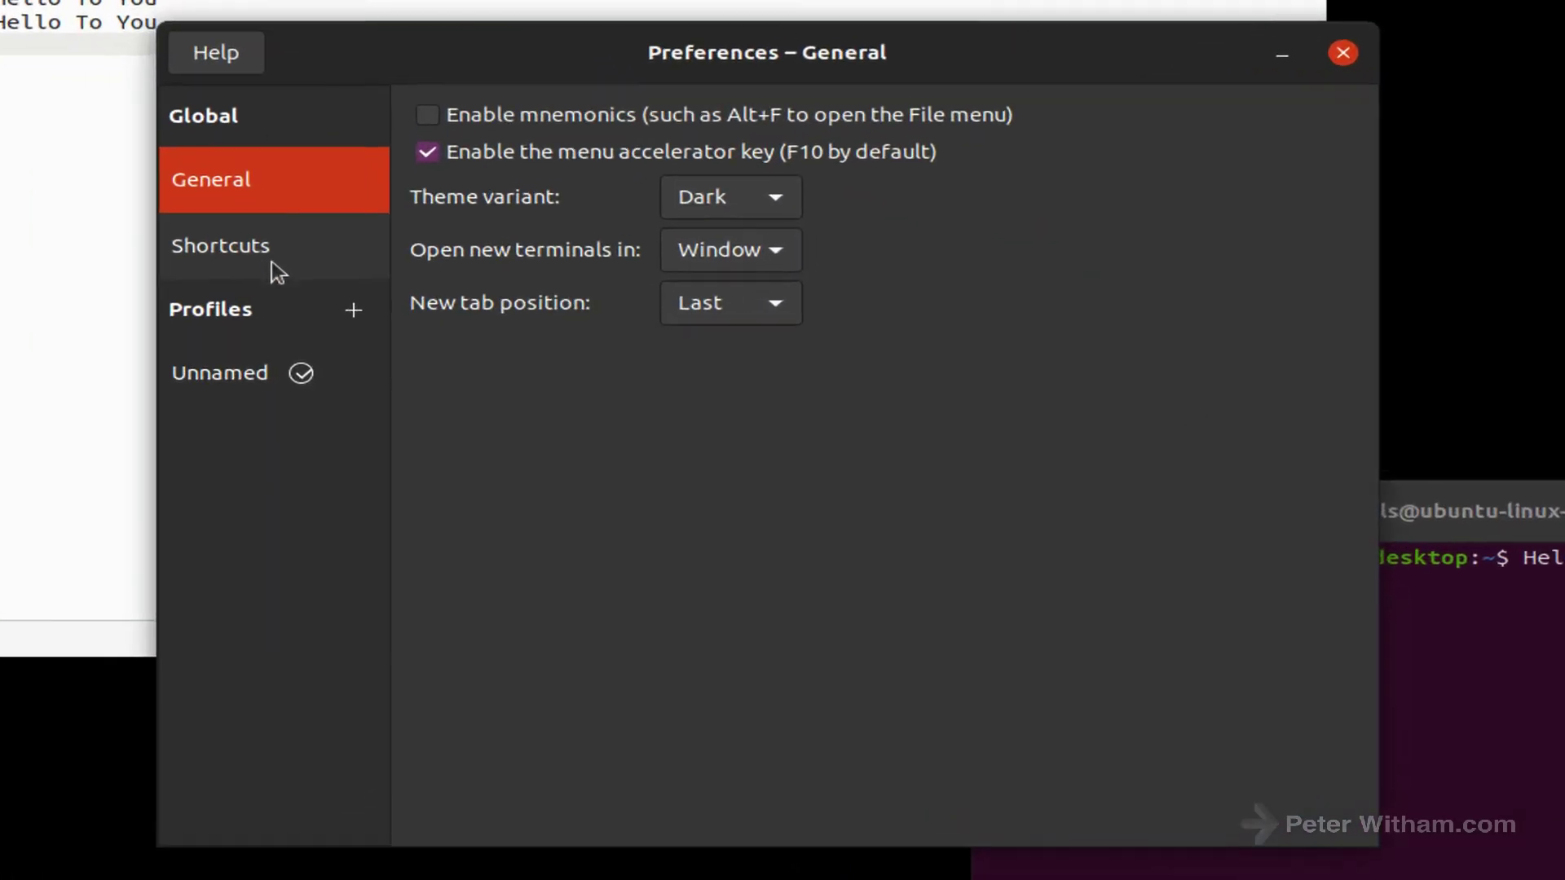
pyautogui.click(324, 293)
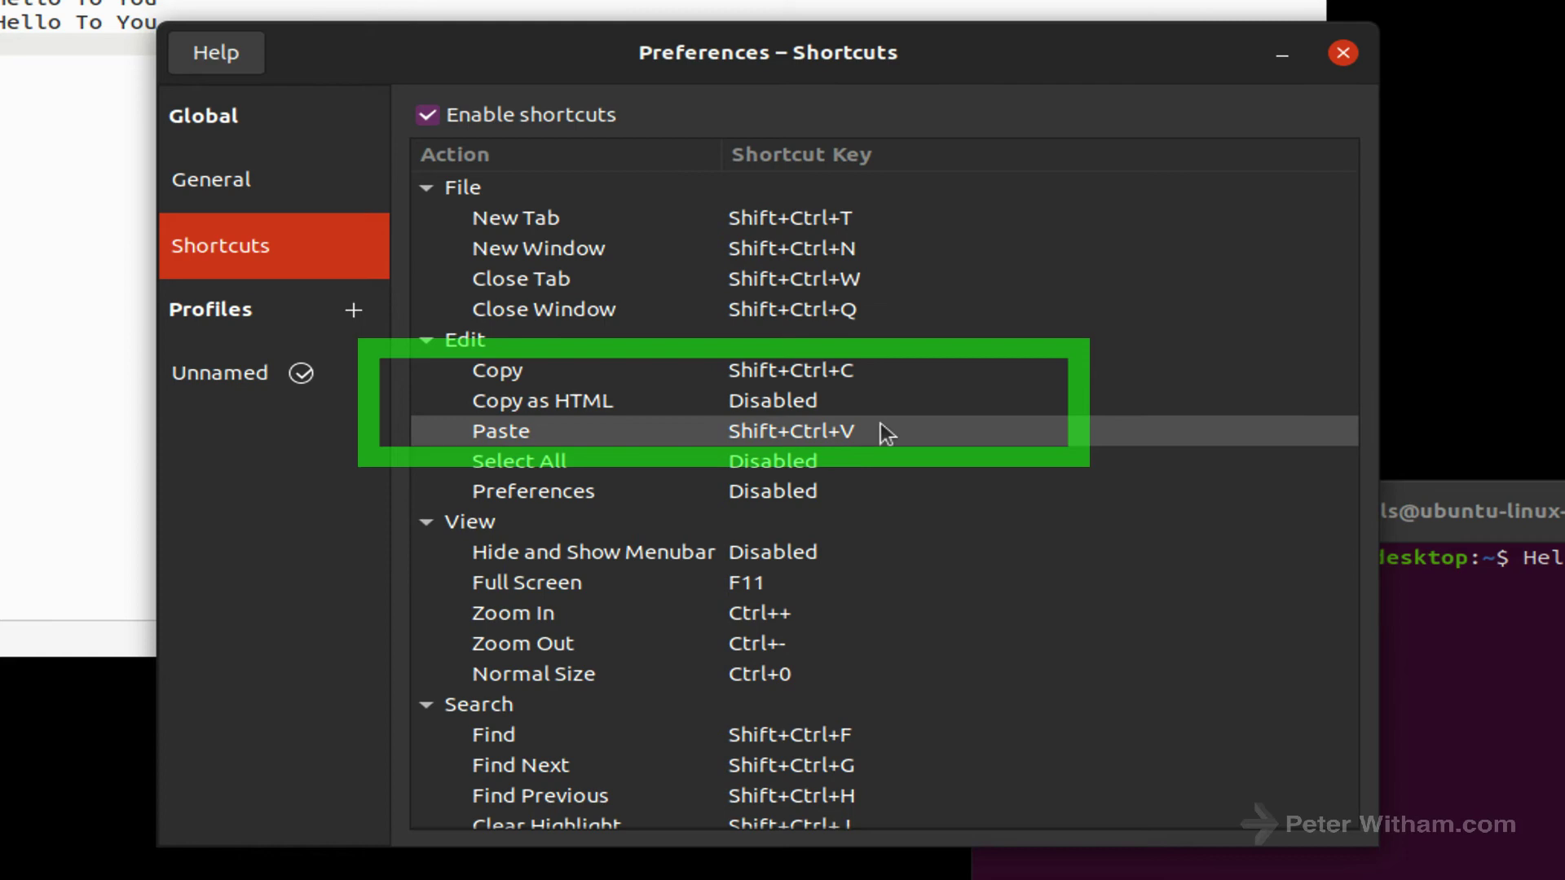
# Step: Rebind Terminal Paste to Ctrl+V and Copy to Ctrl+C, close Preferences, and clear the prompt
pyautogui.doubleClick(790, 434)
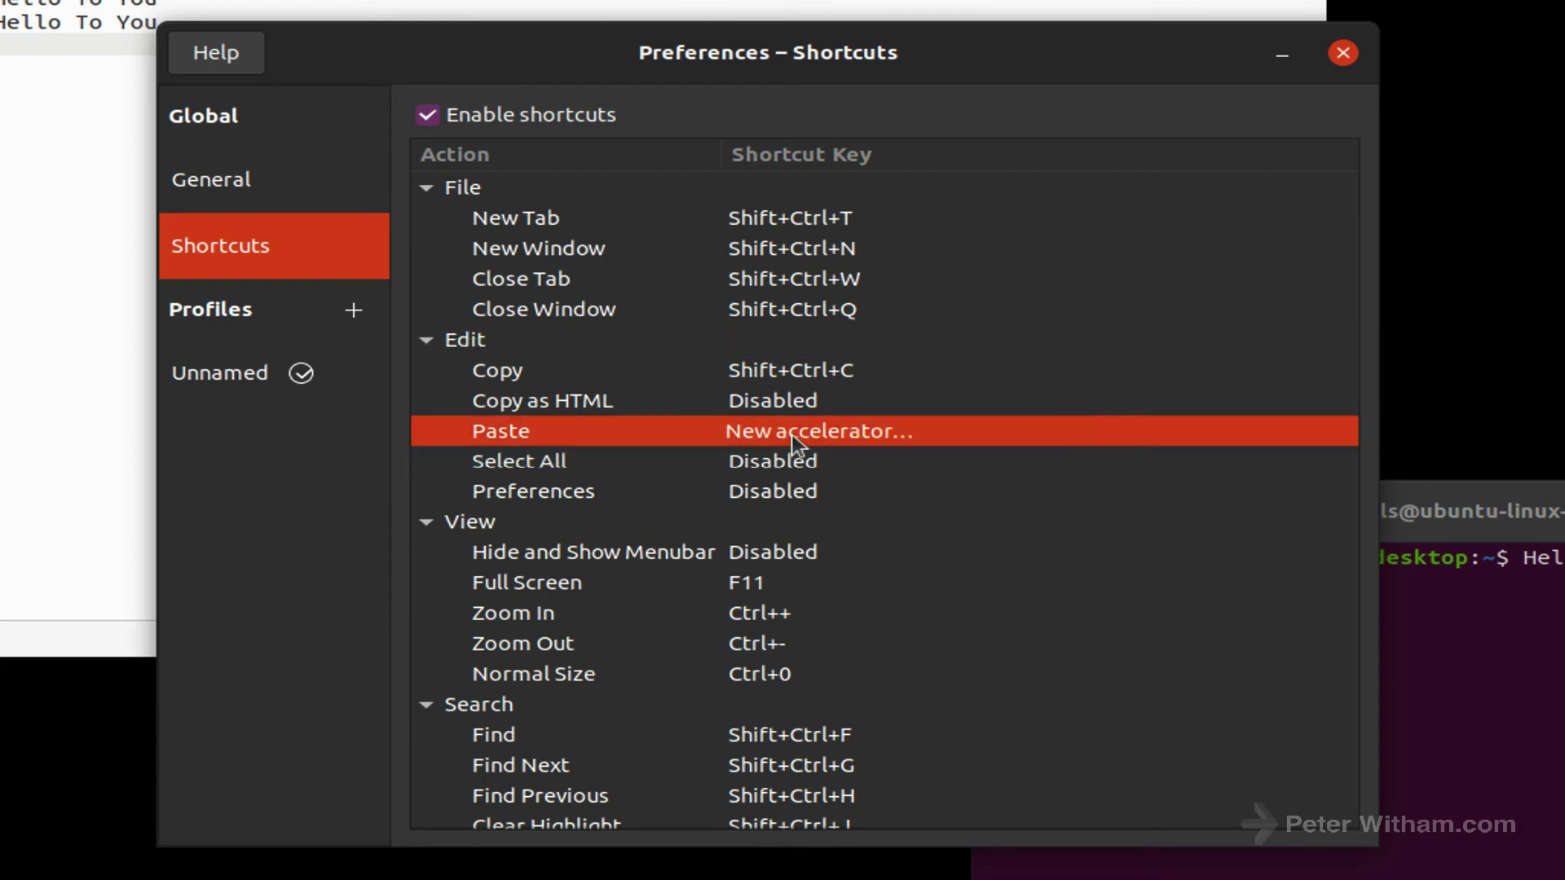
pyautogui.hotkey('ctrl', 'v')
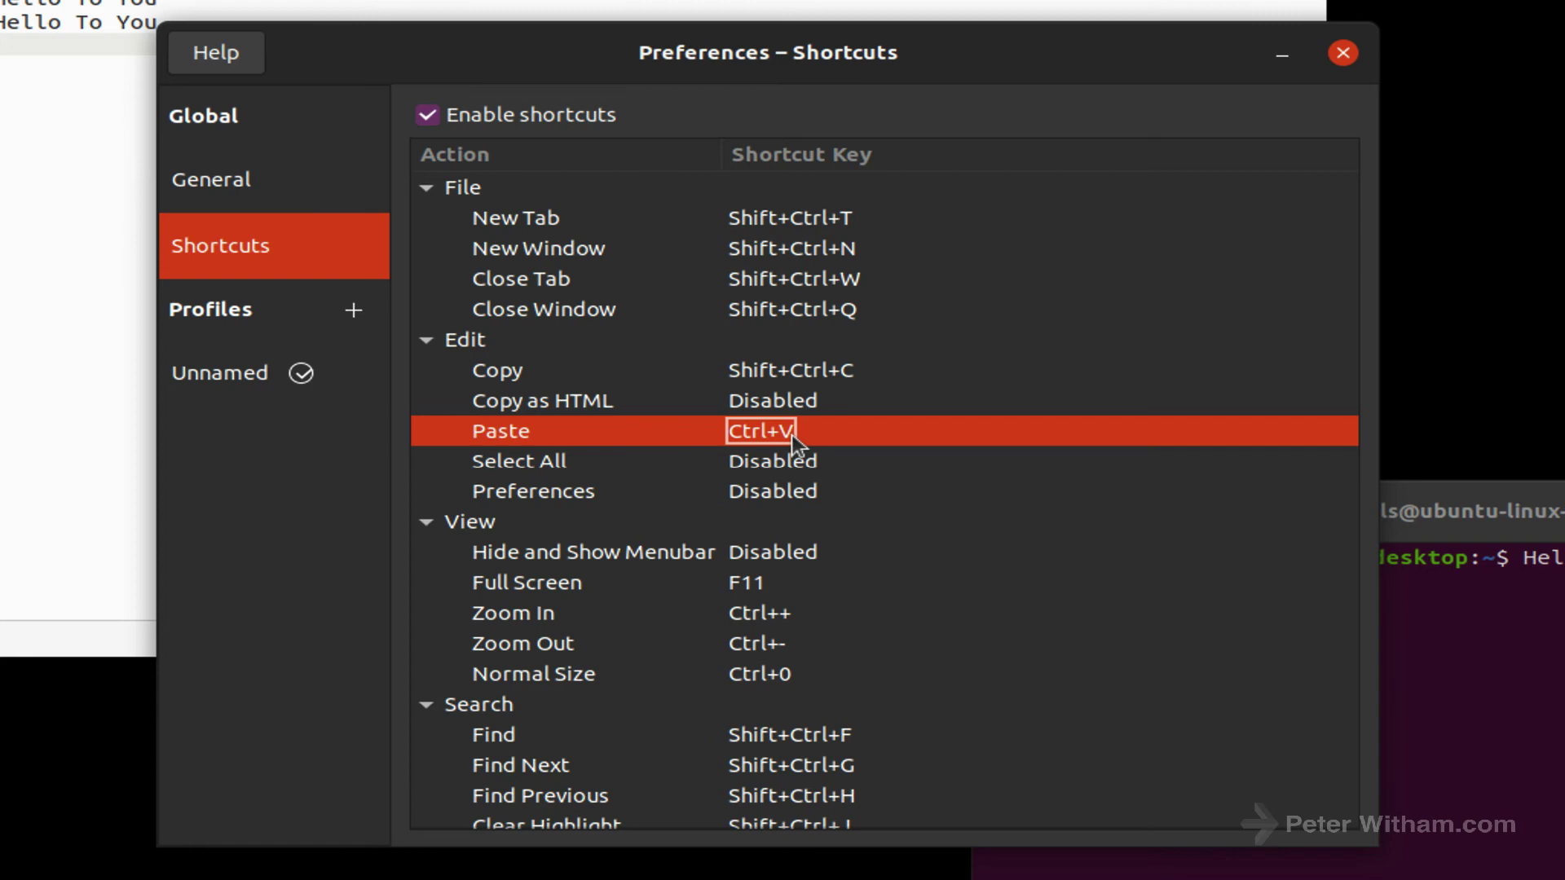
pyautogui.click(771, 375)
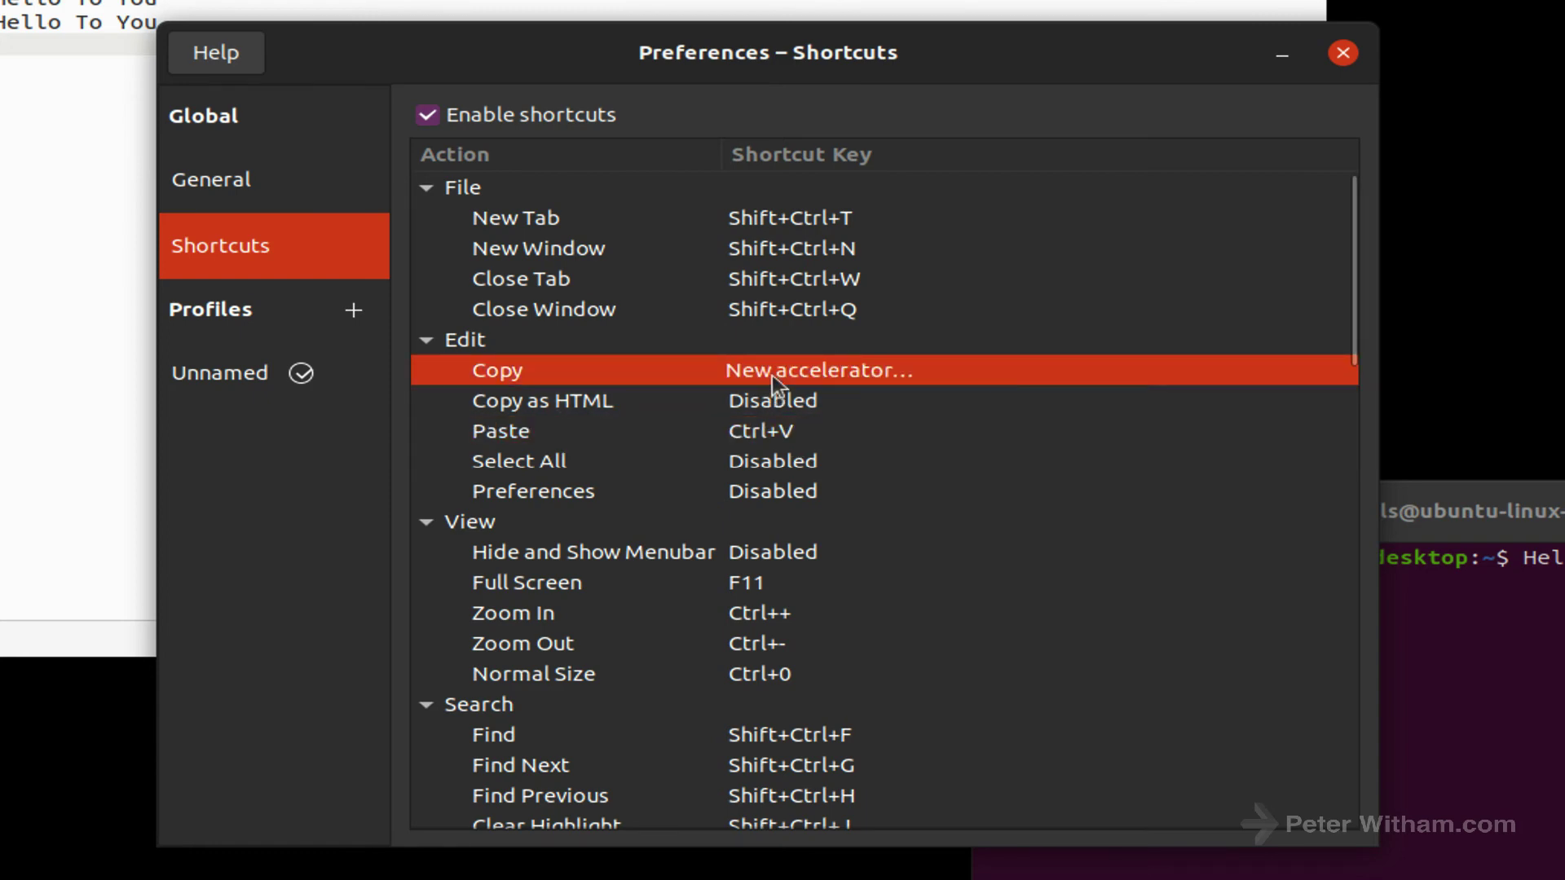
pyautogui.hotkey('ctrl', 'c')
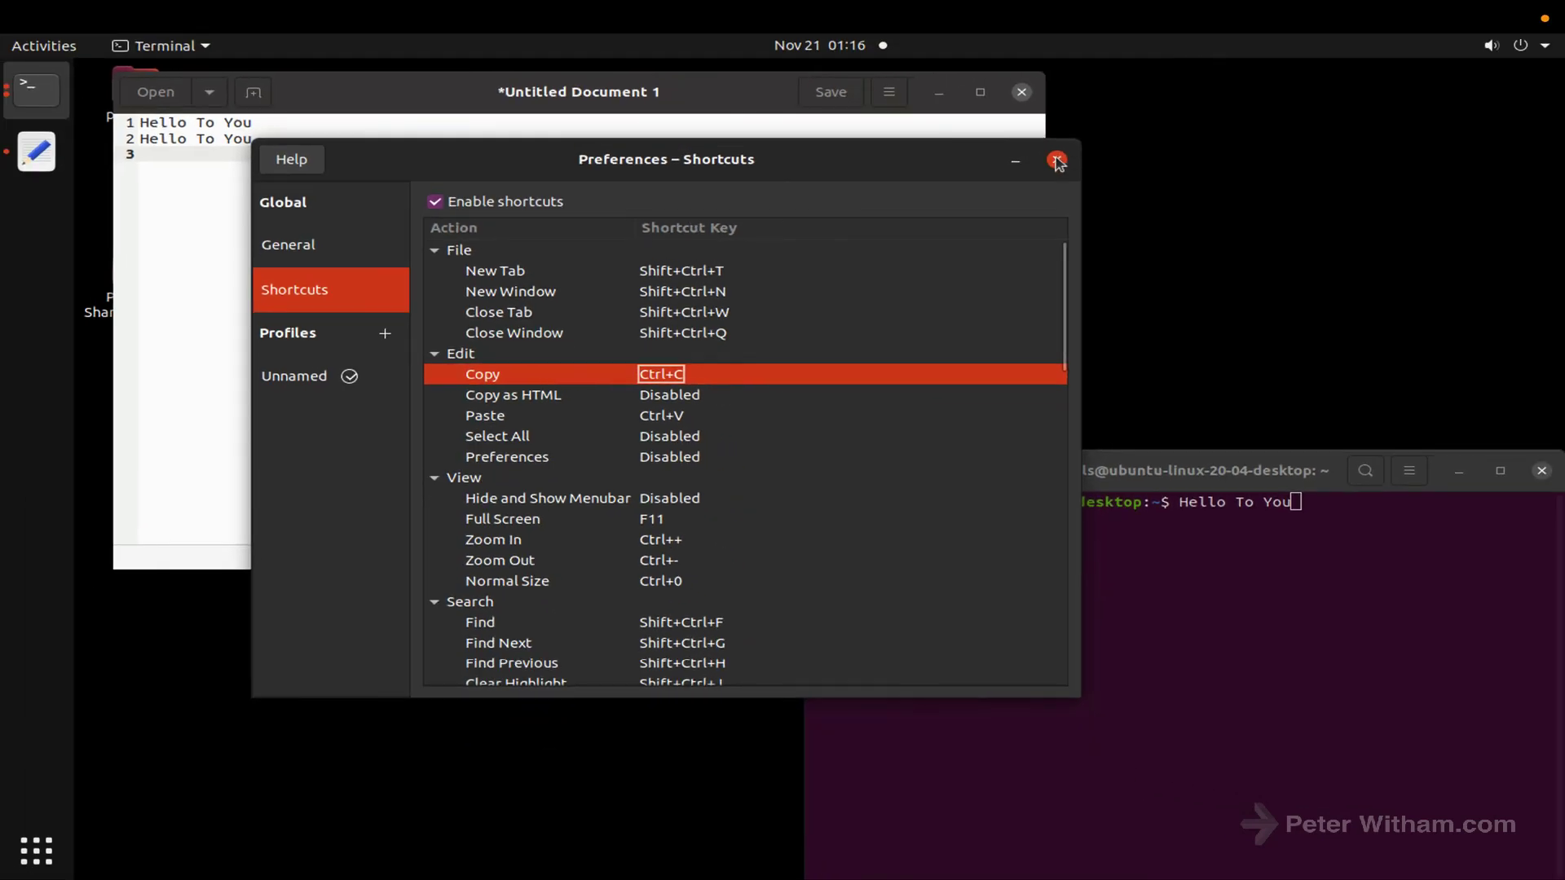
pyautogui.click(1133, 131)
pyautogui.press('BackSpace')
pyautogui.press('BackSpace')
pyautogui.press('BackSpace')
pyautogui.press('BackSpace')
pyautogui.press('BackSpace')
pyautogui.press('BackSpace')
pyautogui.press('BackSpace')
pyautogui.press('BackSpace')
pyautogui.press('BackSpace')
pyautogui.press('BackSpace')
pyautogui.press('BackSpace')
pyautogui.press('BackSpace')
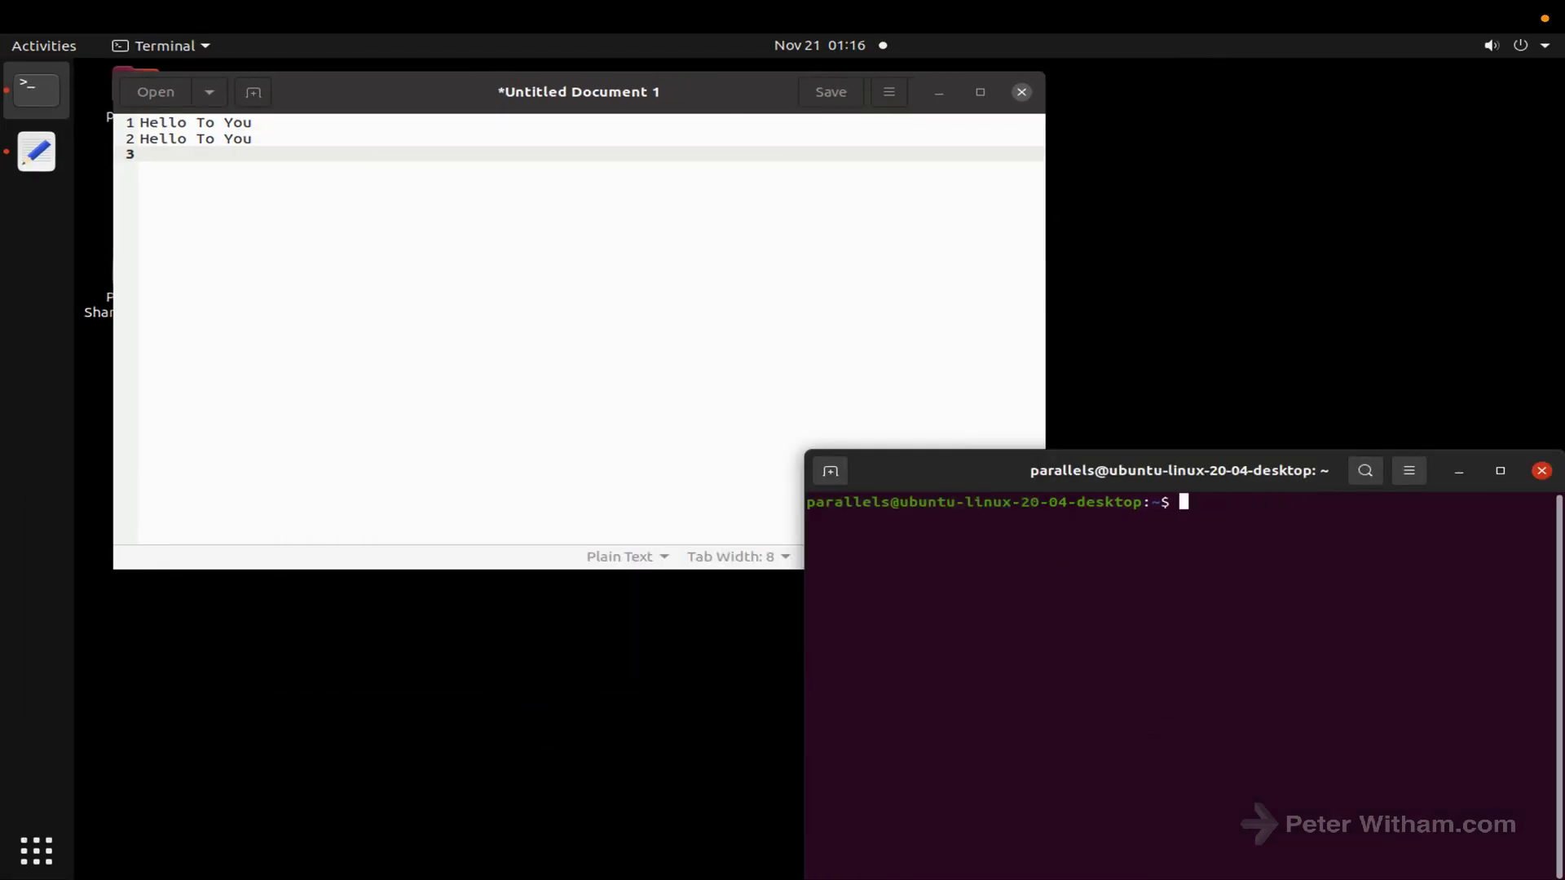
# Step: Paste 'Hello To You' at the terminal prompt and as line 3 in the Text Editor
pyautogui.hotkey('ctrl', 'v')
pyautogui.click(646, 259)
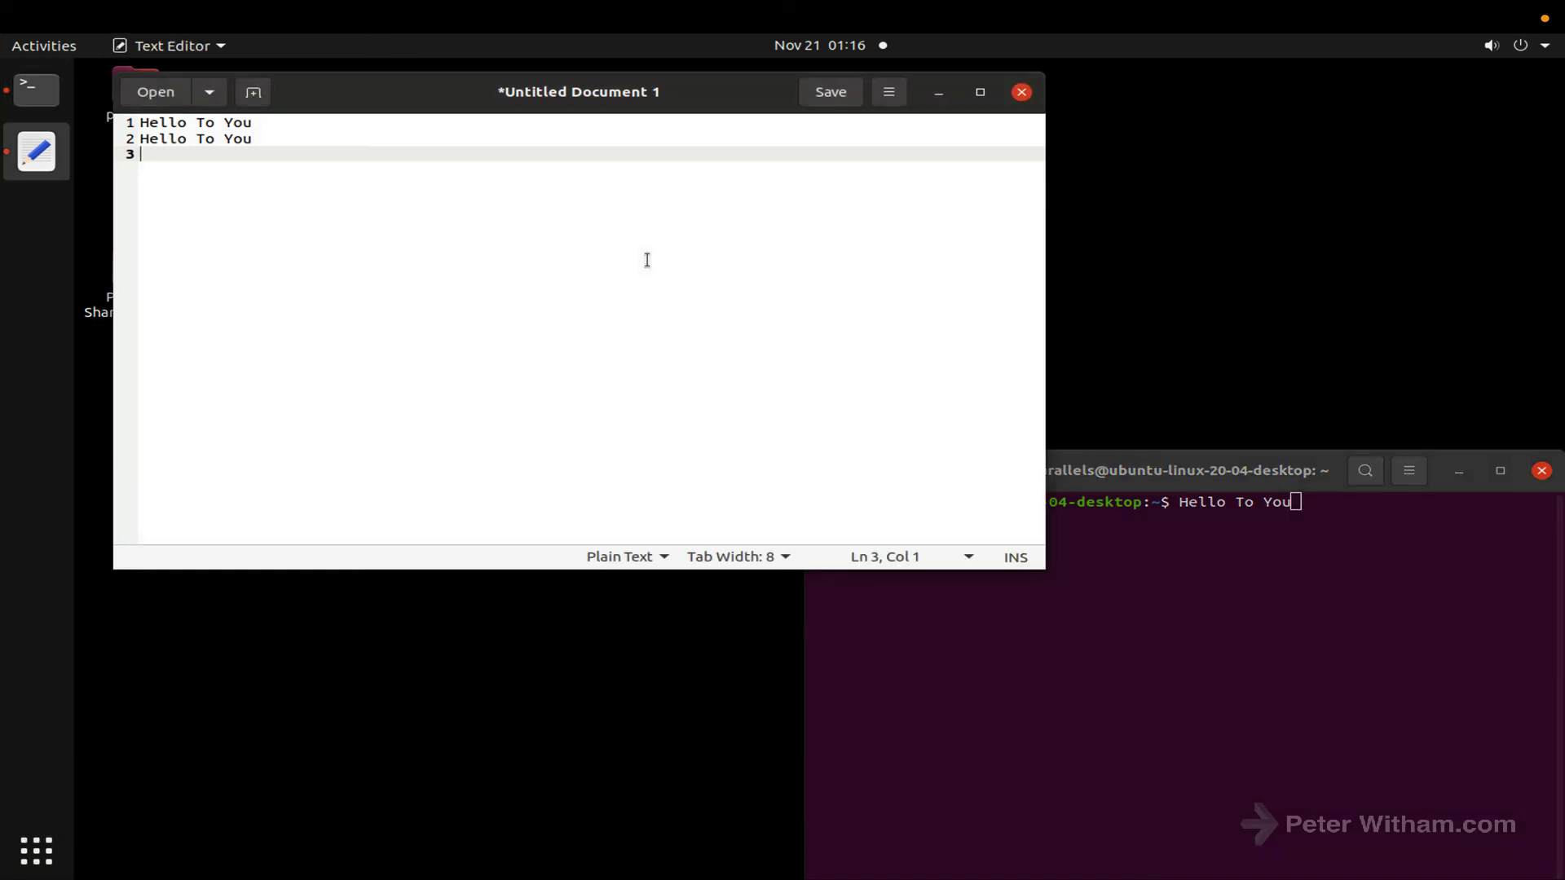
pyautogui.hotkey('ctrl', 'v')
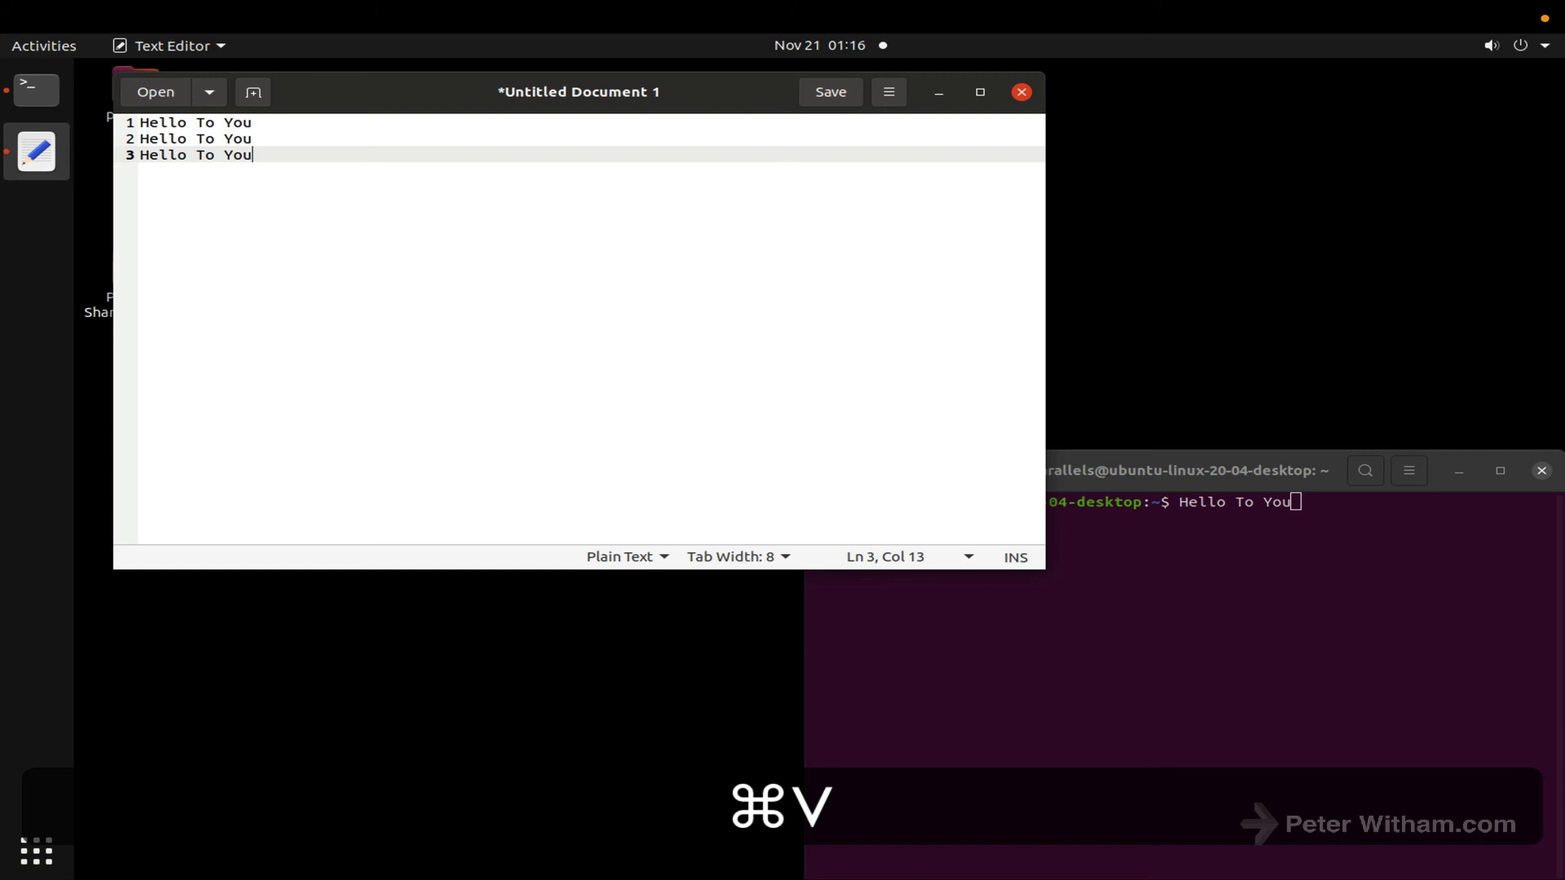
pyautogui.click(1090, 571)
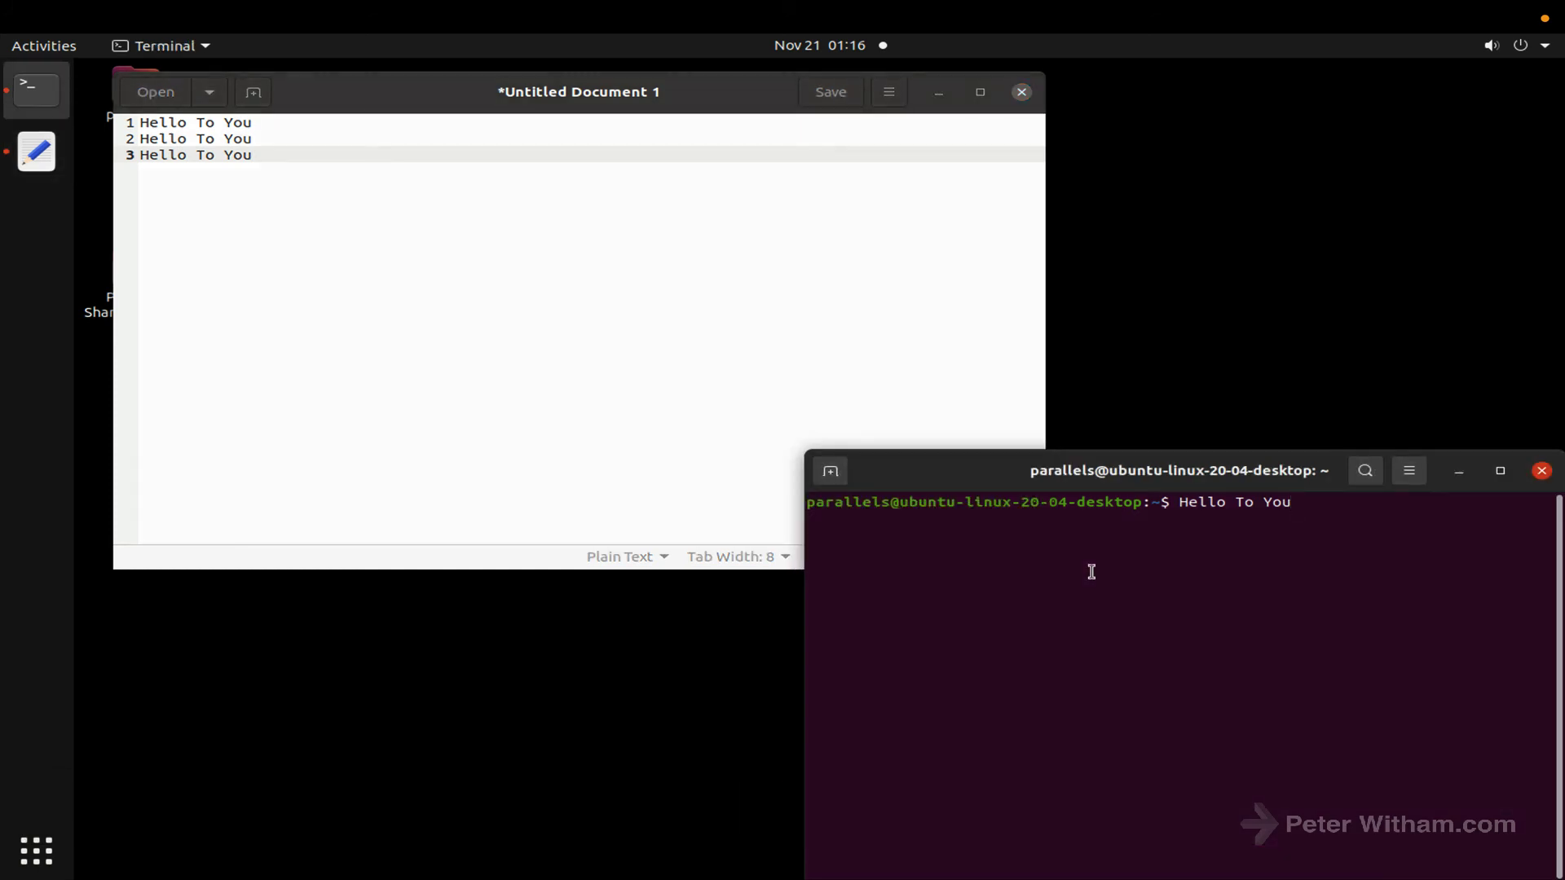